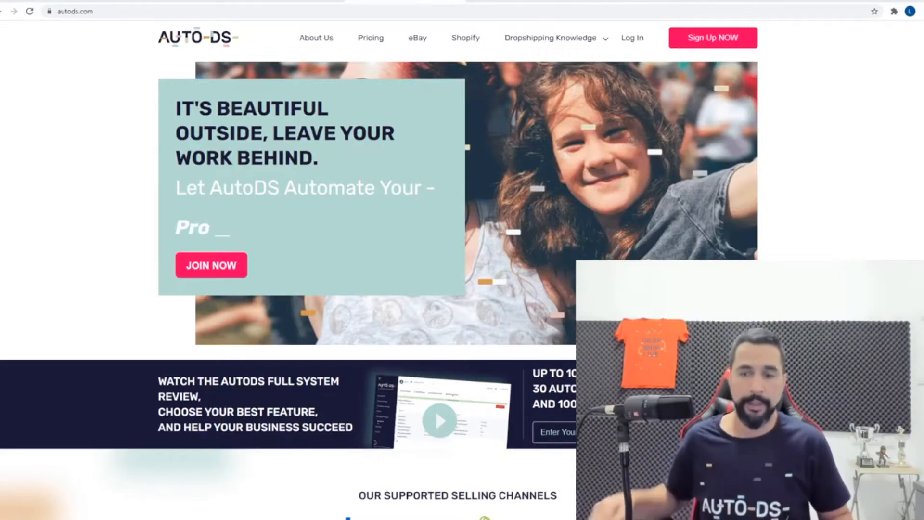
Search Google Trends for 'halloween' and limit the trend to the past 90 days
click(317, 2)
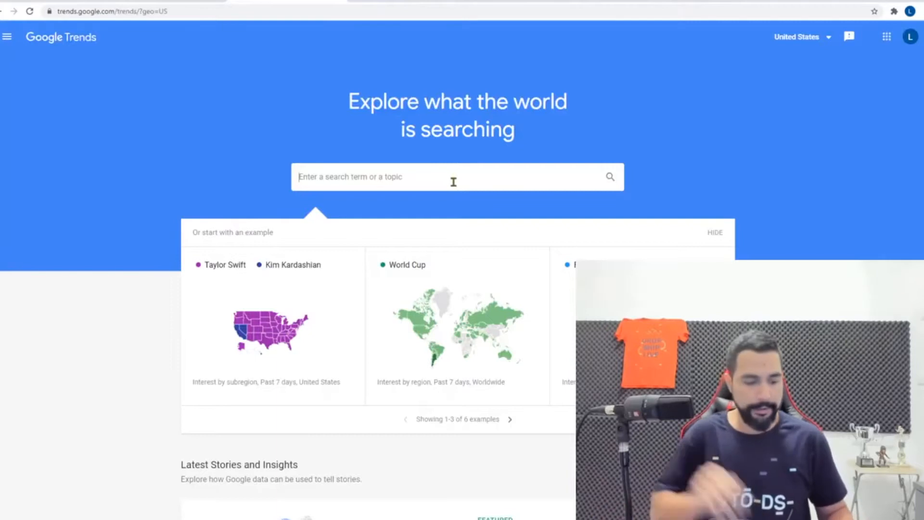
text(halloween)
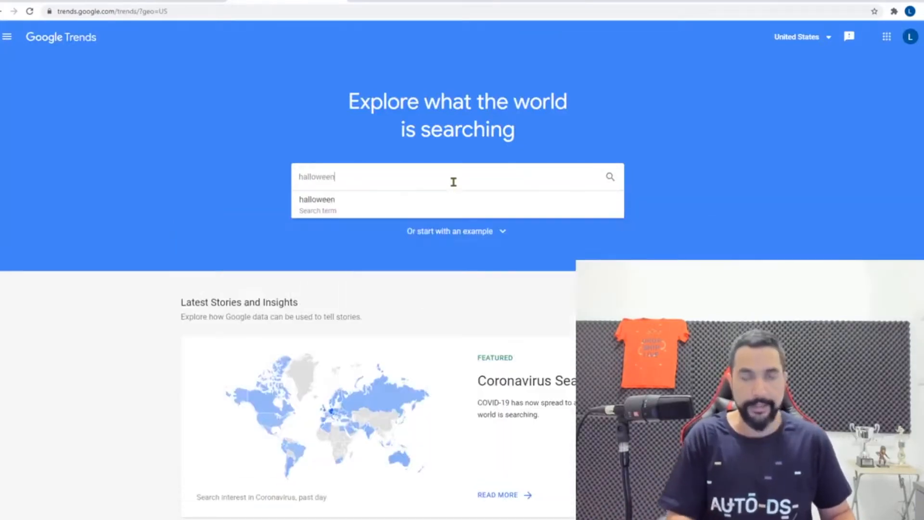
key(Return)
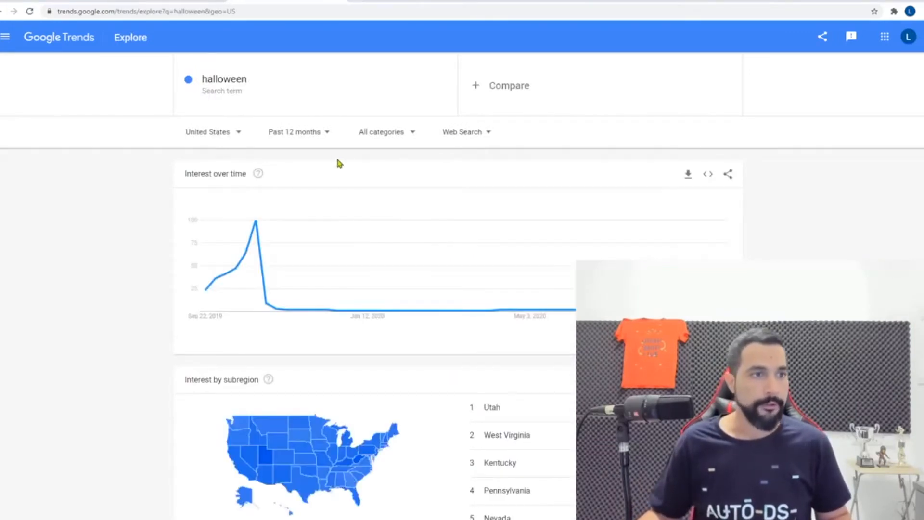
click(305, 138)
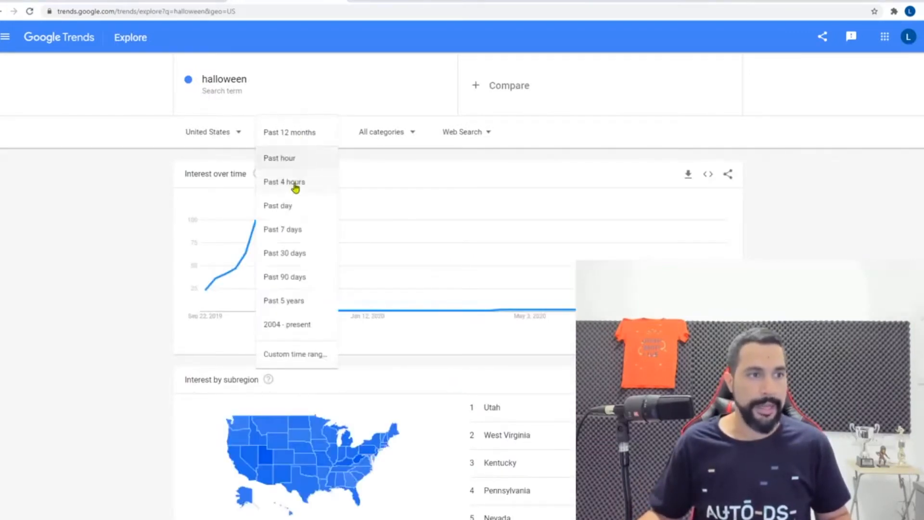
click(299, 277)
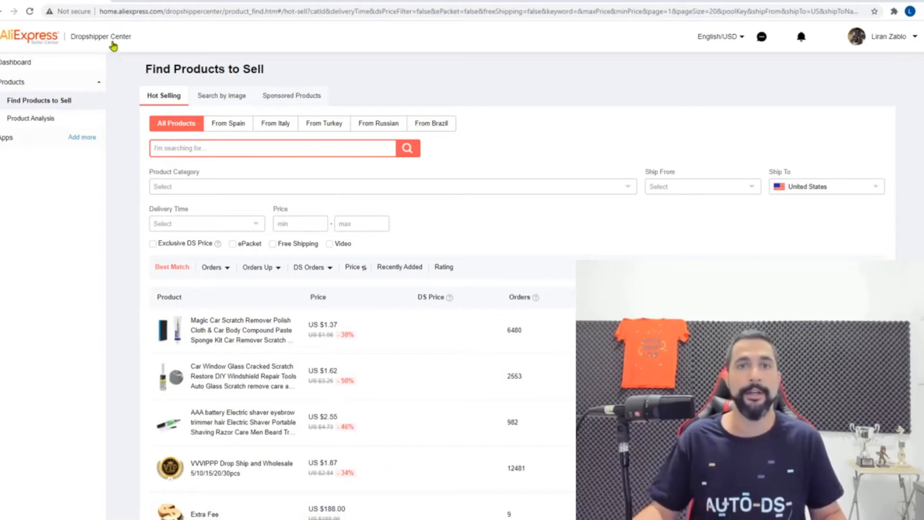
Search the Dropshipper Center's hot-selling products for 'halloween'
scroll(318, 201, down, 1)
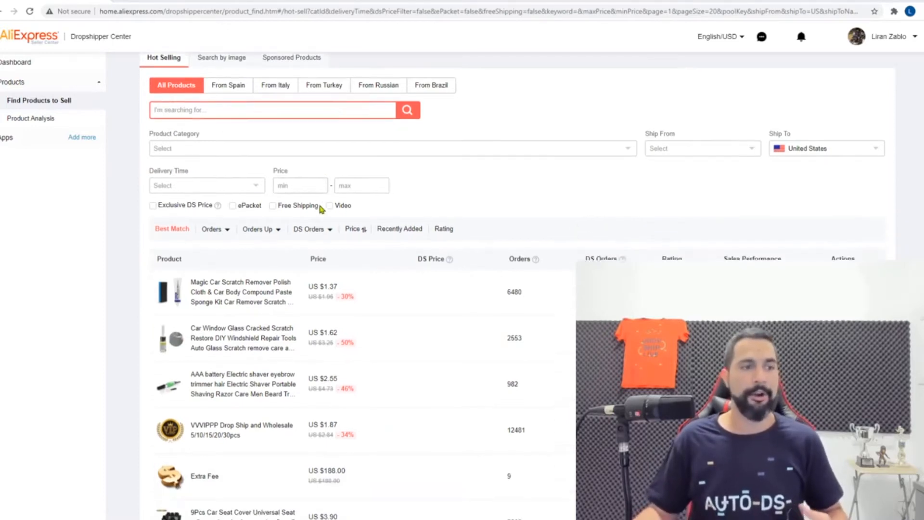
mouse_move(314, 224)
scroll(413, 264, down, 2)
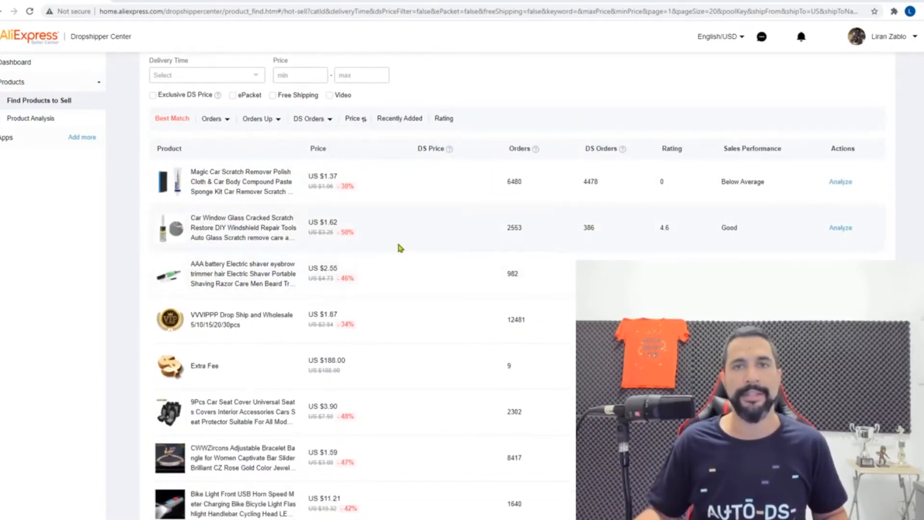
scroll(396, 245, up, 1)
scroll(397, 254, up, 3)
scroll(389, 264, down, 2)
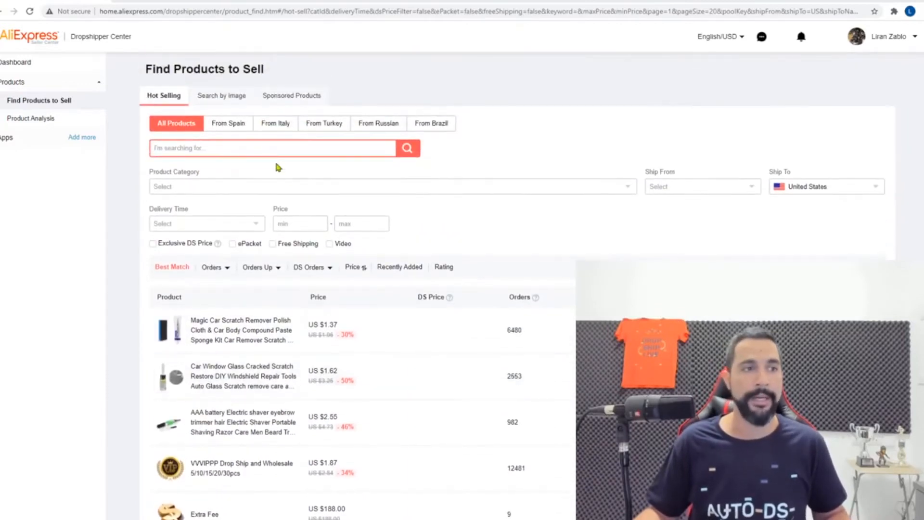
click(262, 150)
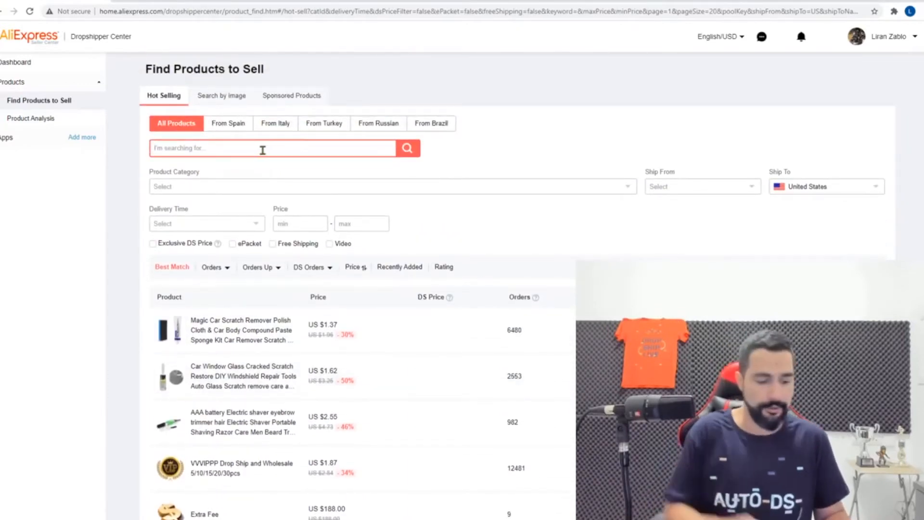
text(halloween)
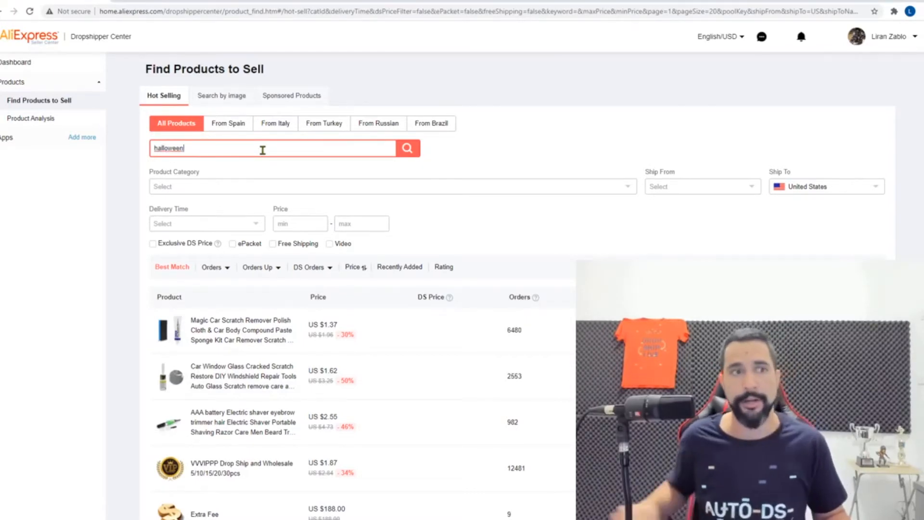
click(411, 151)
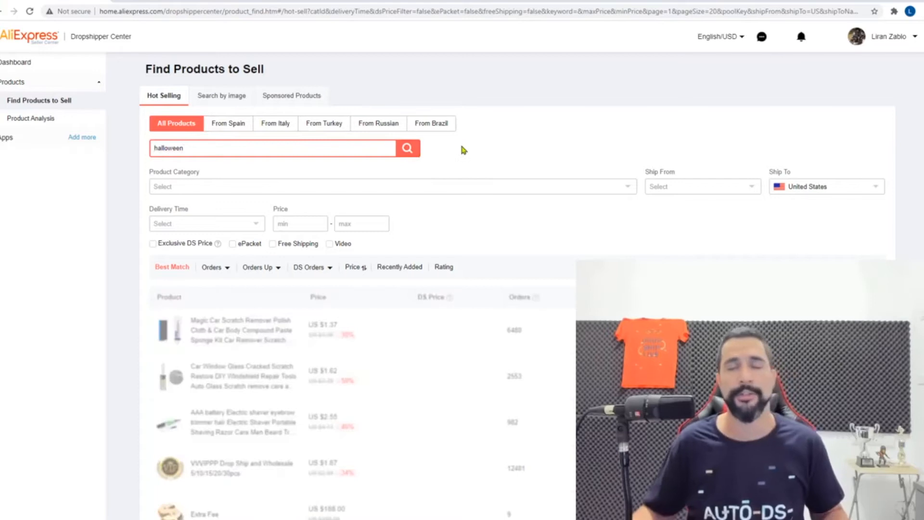
Check the stuffed octopus plush's sales analysis, then return to the halloween results
scroll(464, 155, down, 2)
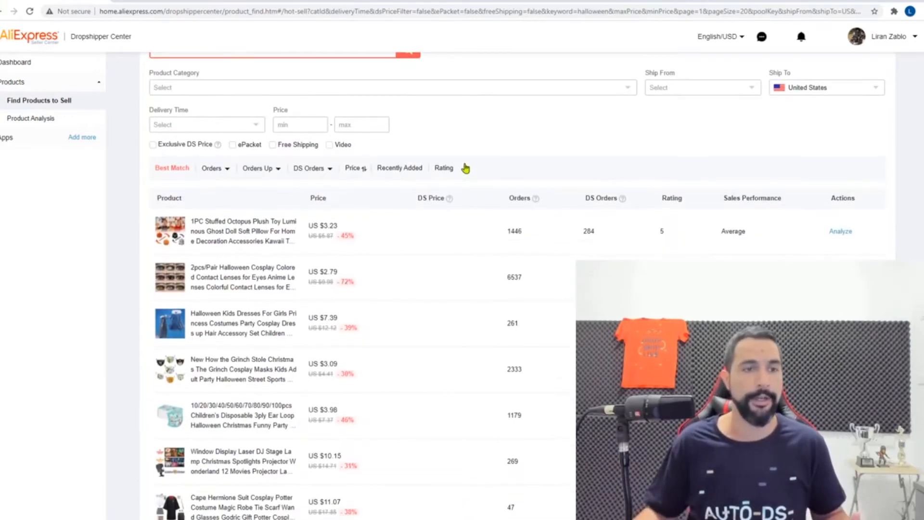
scroll(448, 188, down, 2)
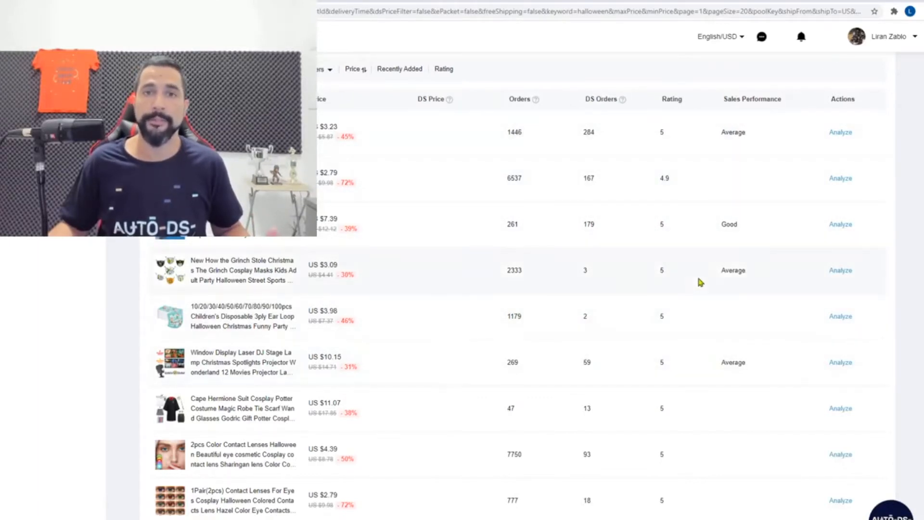
scroll(856, 315, up, 3)
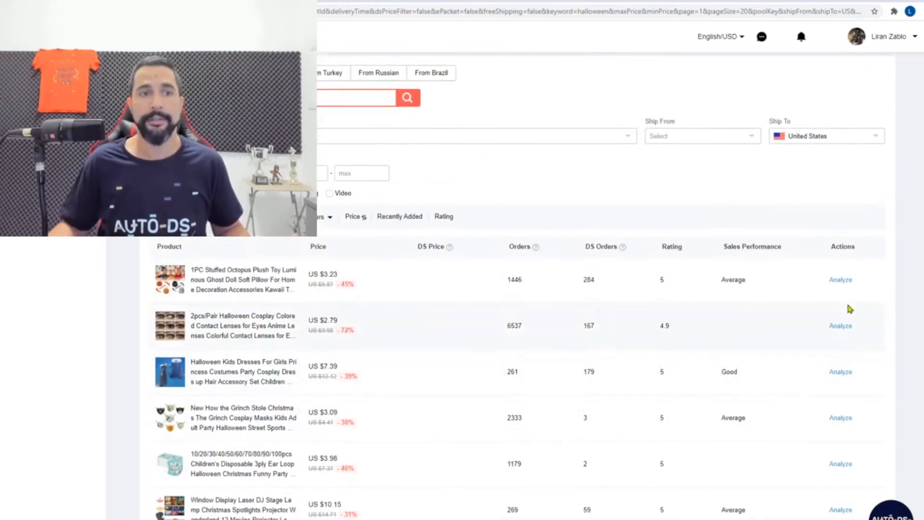
mouse_move(850, 287)
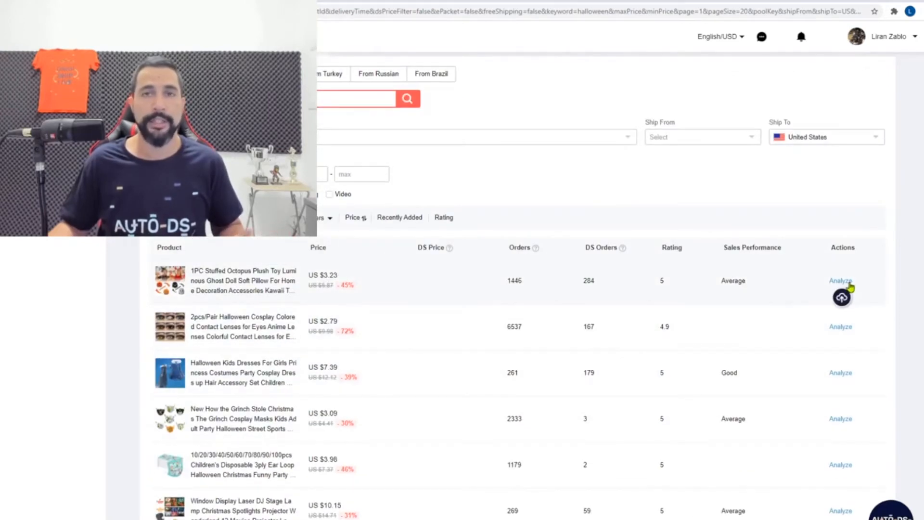
click(847, 280)
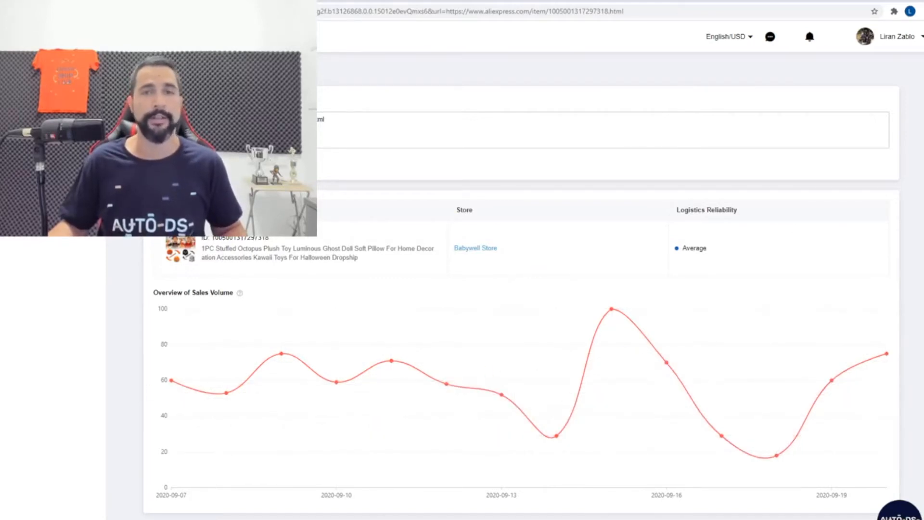
key(alt+Left)
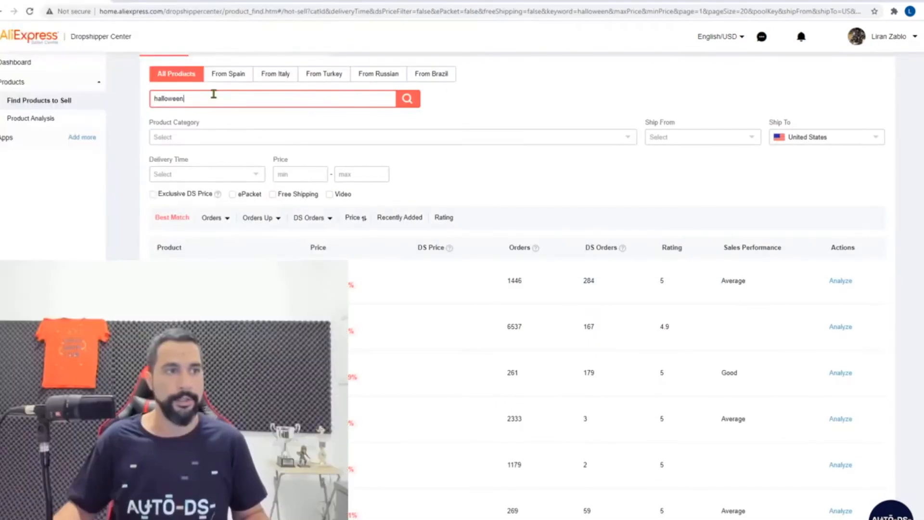
Narrow the search to 'halloween masks' and open the Grinch cosplay mask's sales analysis
click(212, 94)
text(masks)
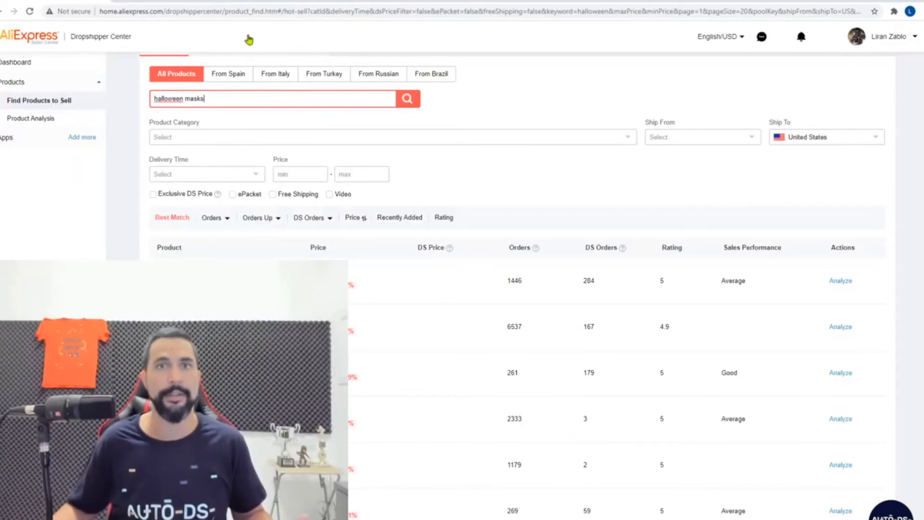
click(406, 101)
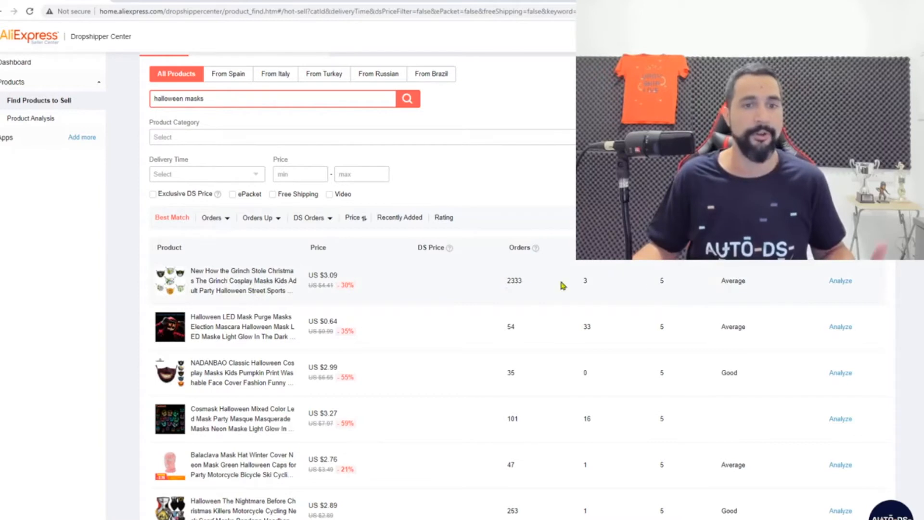
click(840, 281)
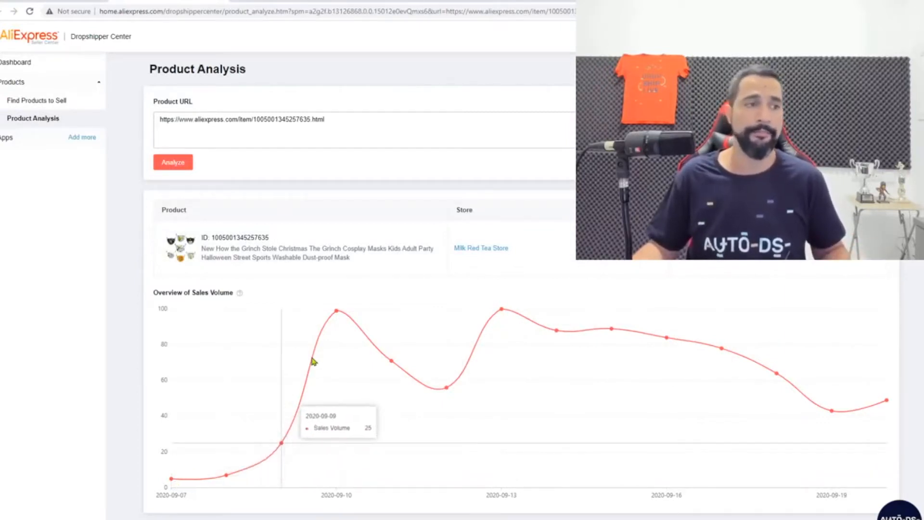
Review the Grinch cosplay mask's sales volume chart
mouse_move(279, 245)
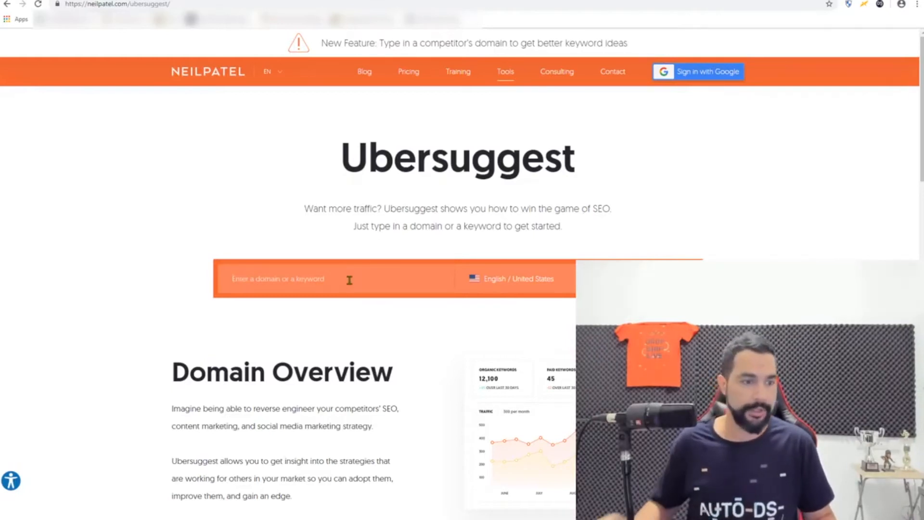
Look up 'halloween' in Ubersuggest and scroll through its keyword and content ideas
text(halloween)
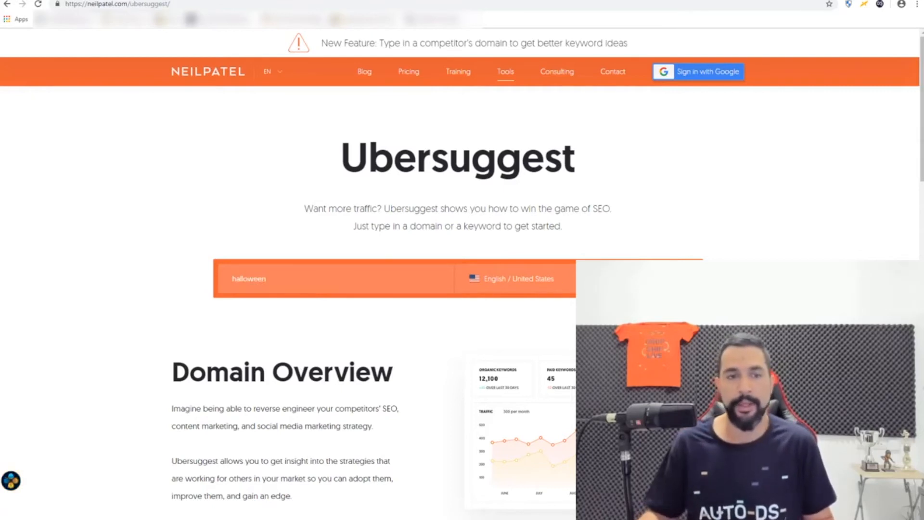
click(610, 260)
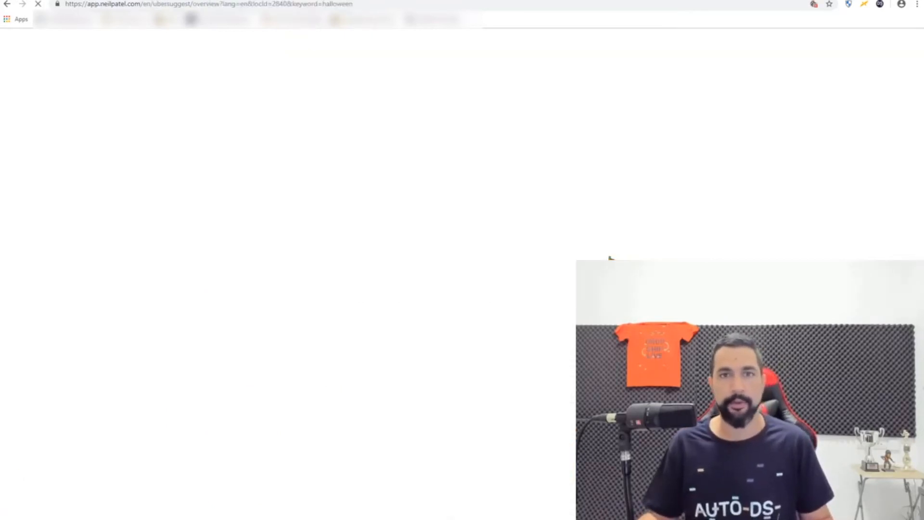
scroll(449, 238, down, 2)
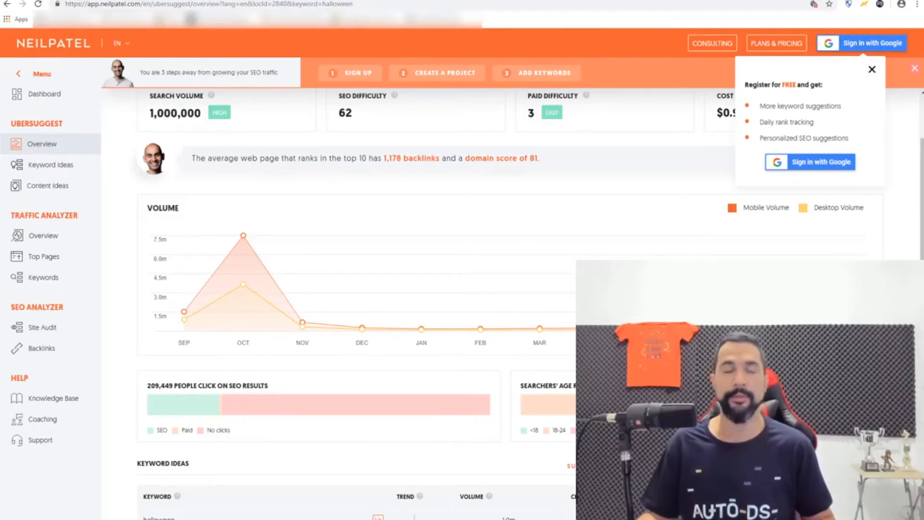
scroll(429, 196, down, 5)
scroll(428, 197, down, 1)
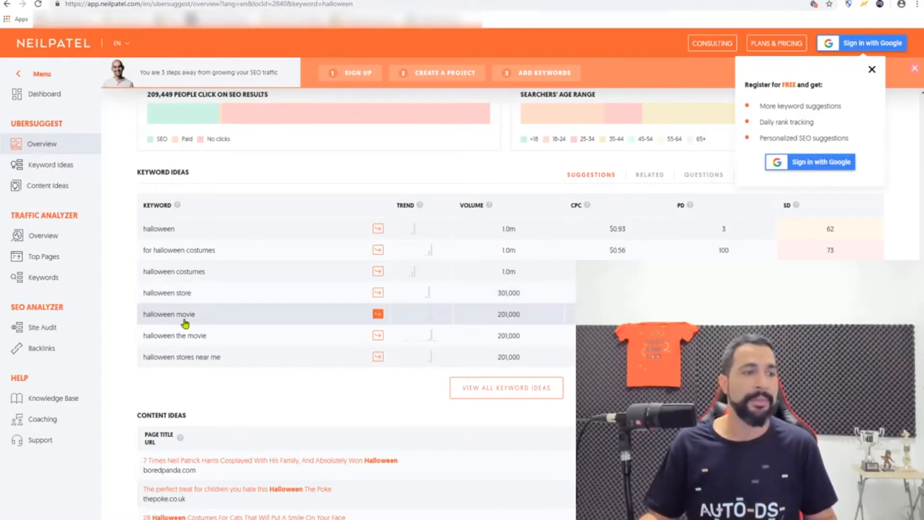
scroll(188, 330, down, 1)
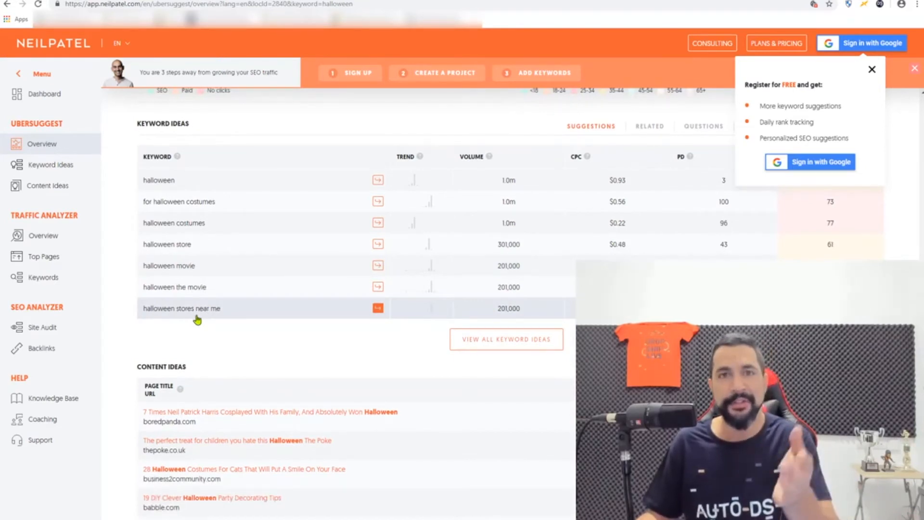
scroll(197, 320, down, 3)
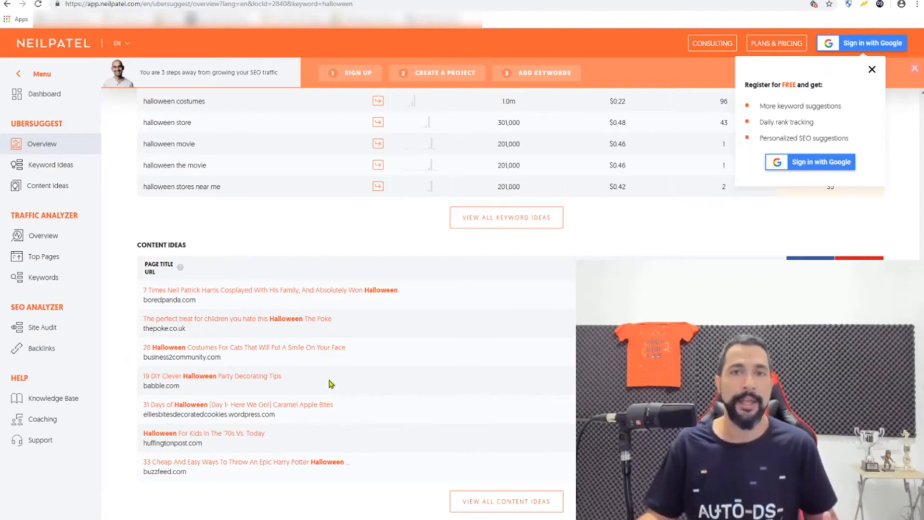
scroll(307, 356, up, 5)
scroll(316, 266, up, 5)
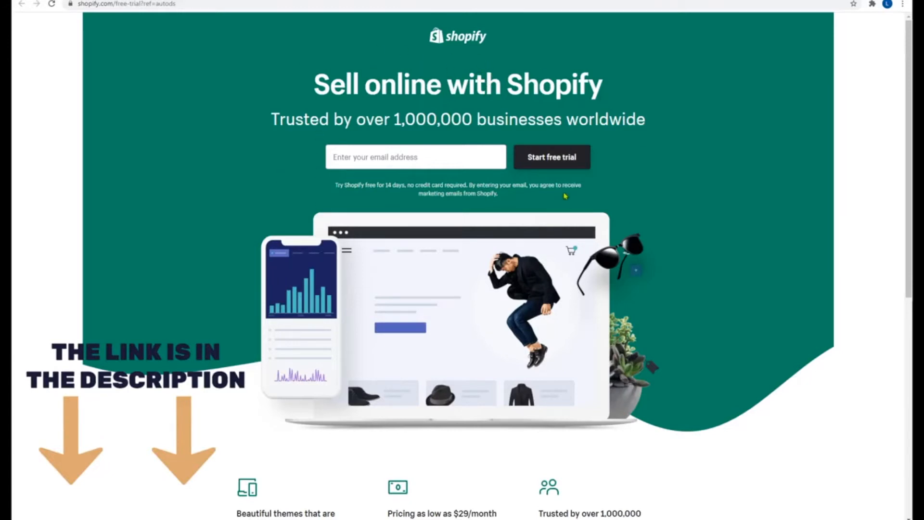
Enter the e-mail address and start the Shopify free trial
click(436, 155)
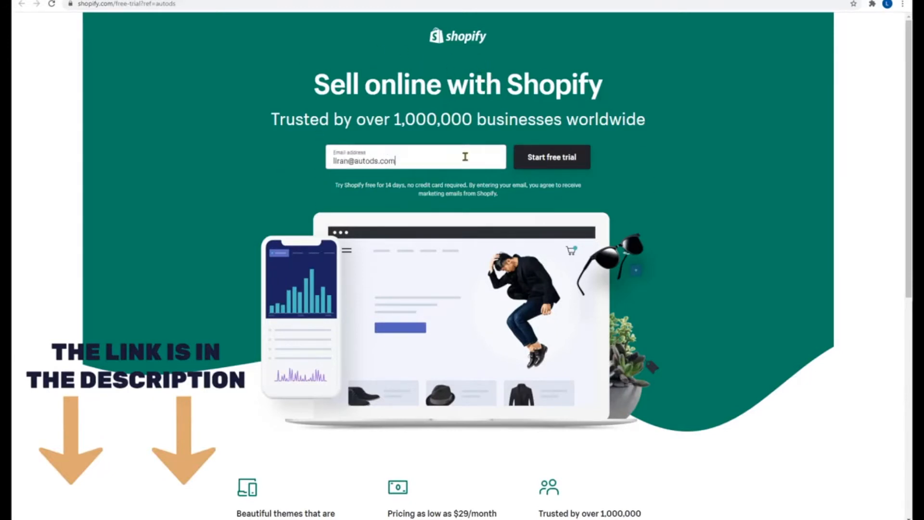
click(553, 162)
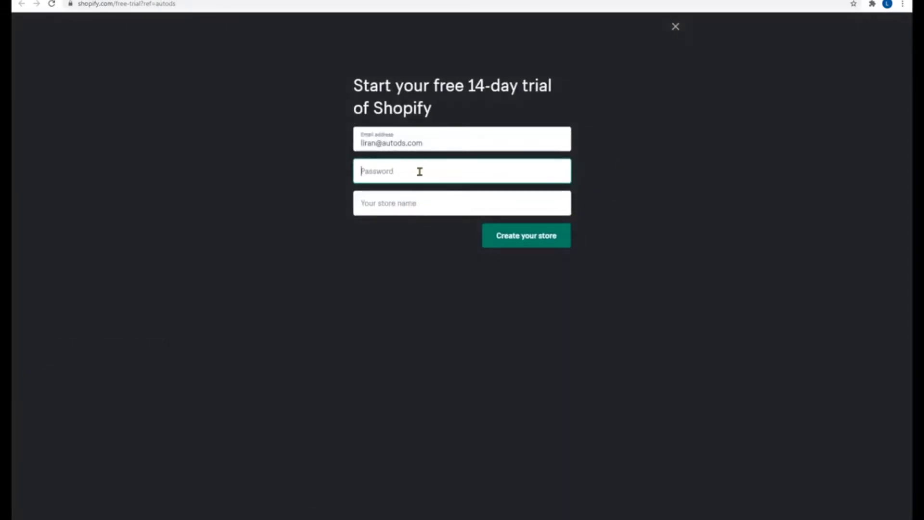
Enter 'halloweensale' as the store name and select the taken name
click(418, 202)
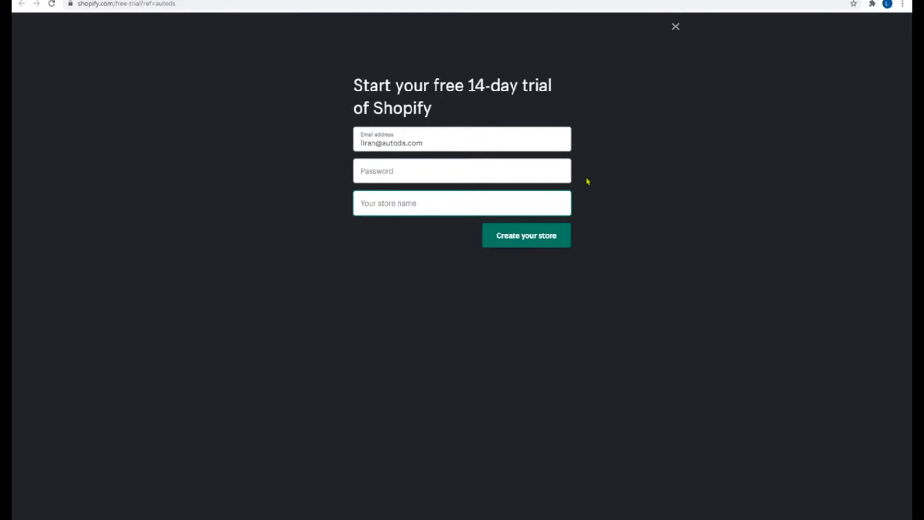
text(halloweensale)
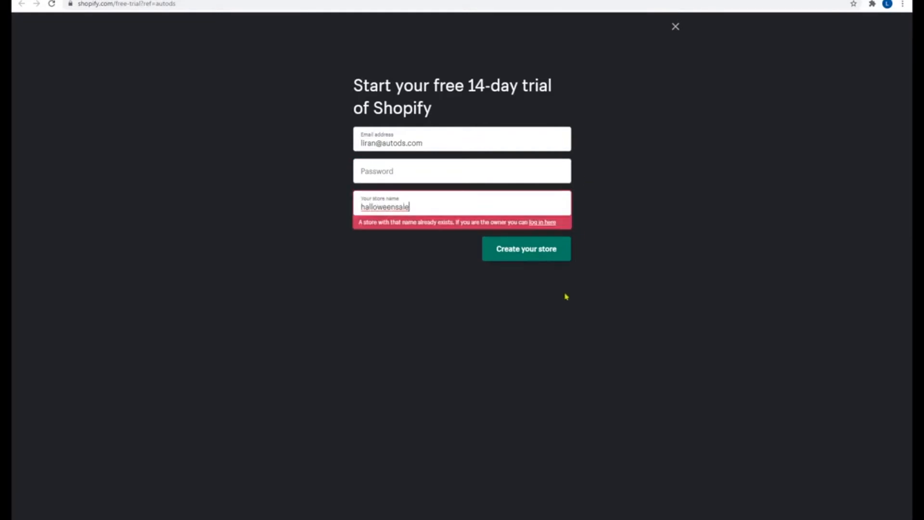
drag(407, 206, 357, 207)
key(ctrl+c)
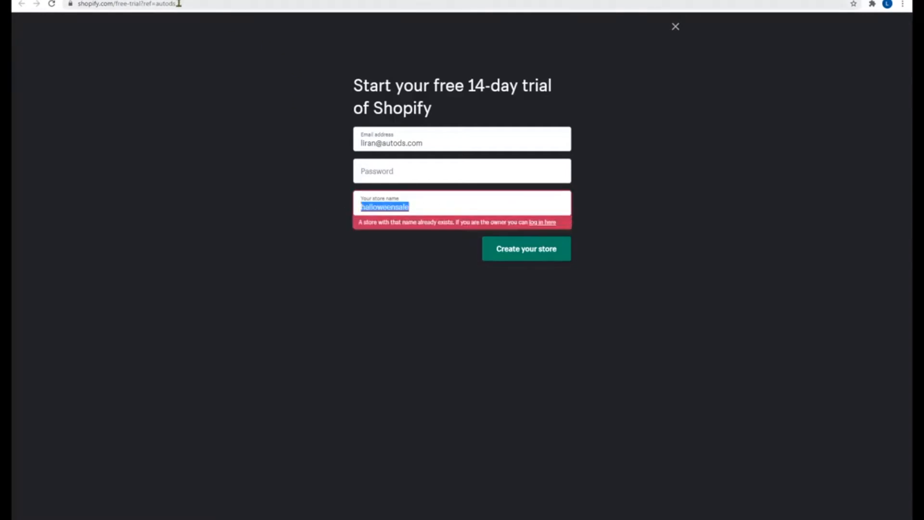
Visit halloweensale.myshopify.com to check the existing store under that name
click(196, 4)
key(ctrl+v)
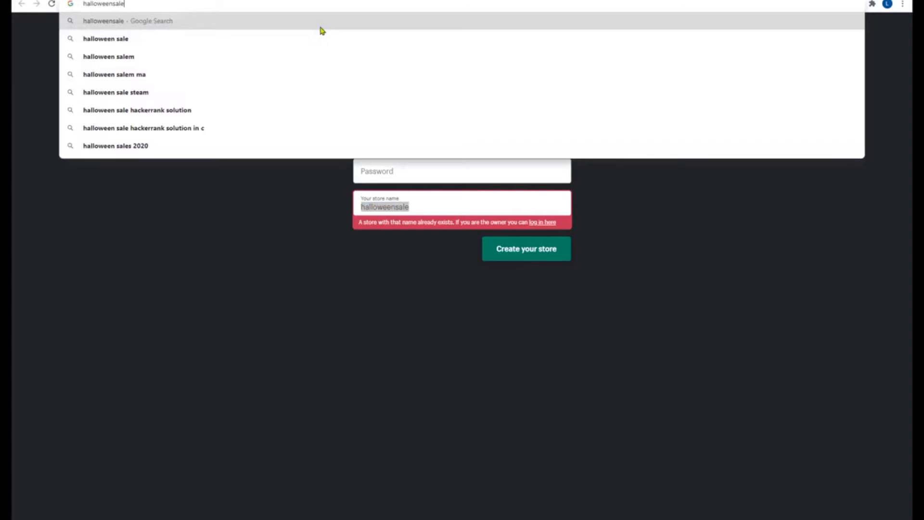
text(.myshop)
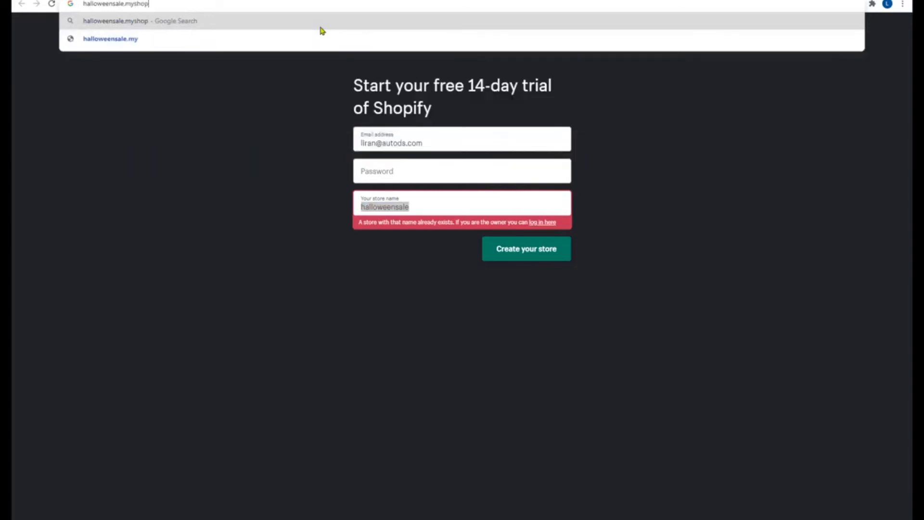
text(ify.com)
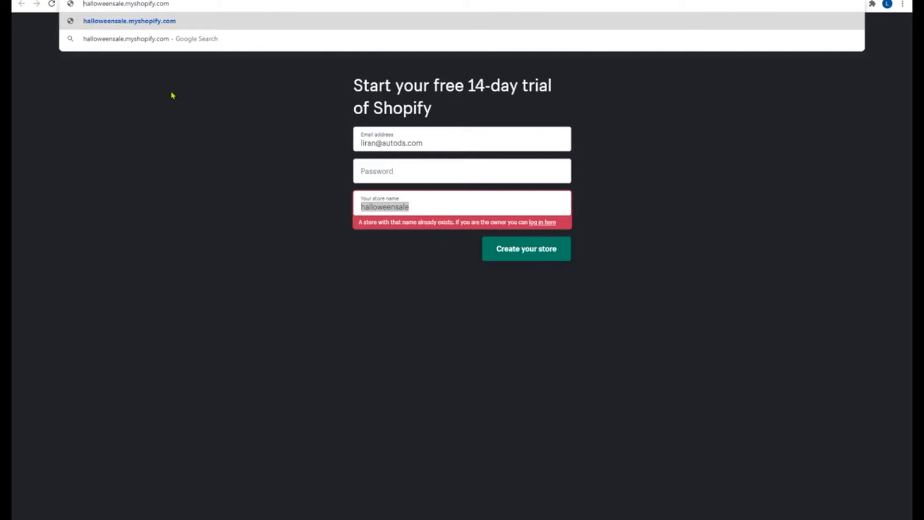
click(173, 94)
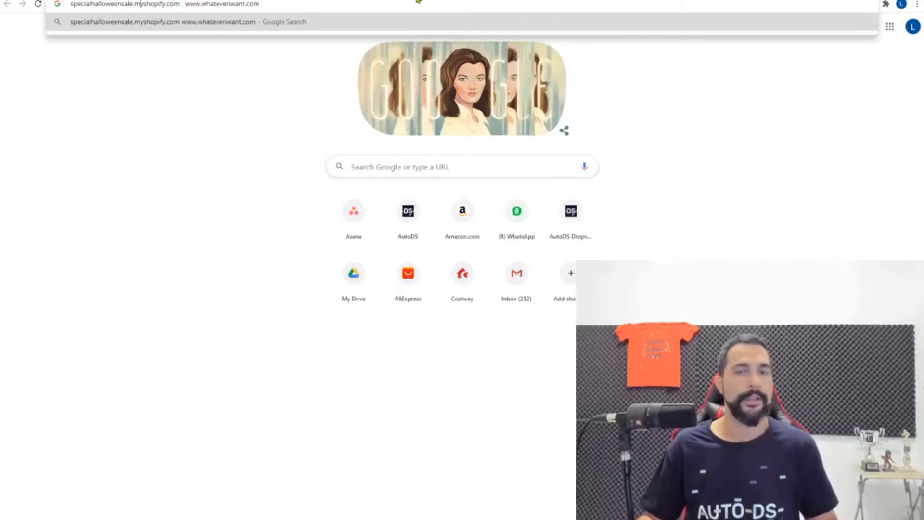
key(Return)
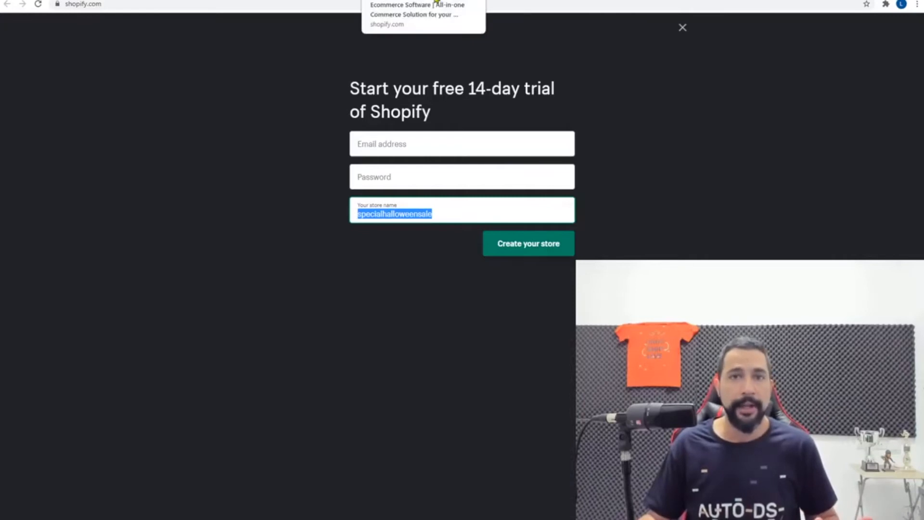
Browse the Shopify Themes homepage and open the full catalogue of 73 themes
click(486, 4)
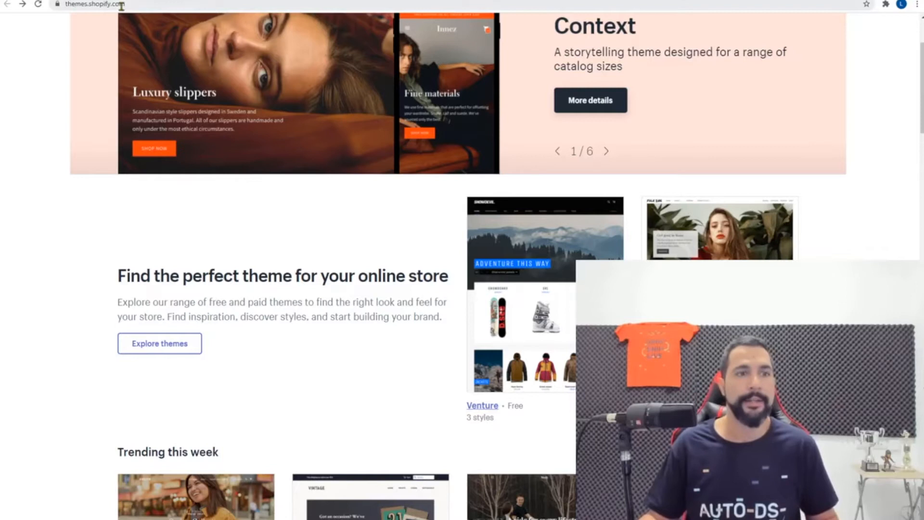
scroll(351, 178, up, 3)
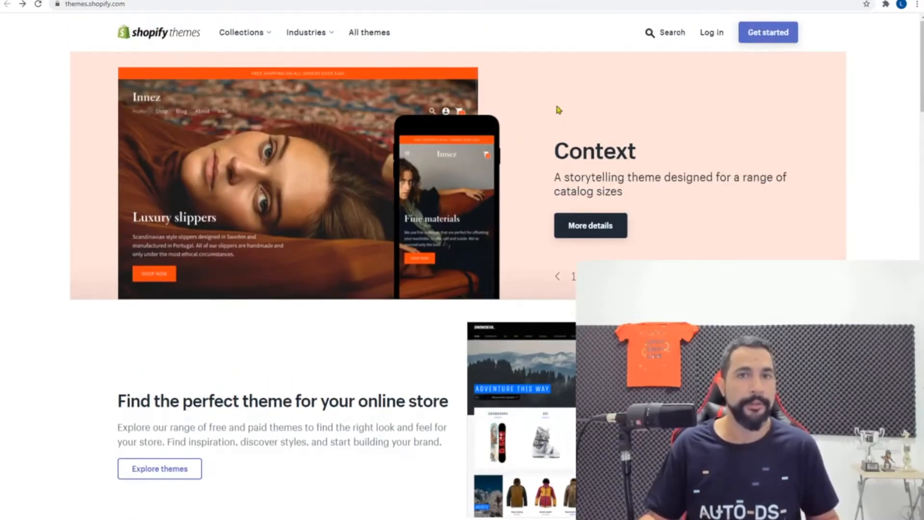
scroll(555, 108, down, 10)
scroll(460, 161, down, 3)
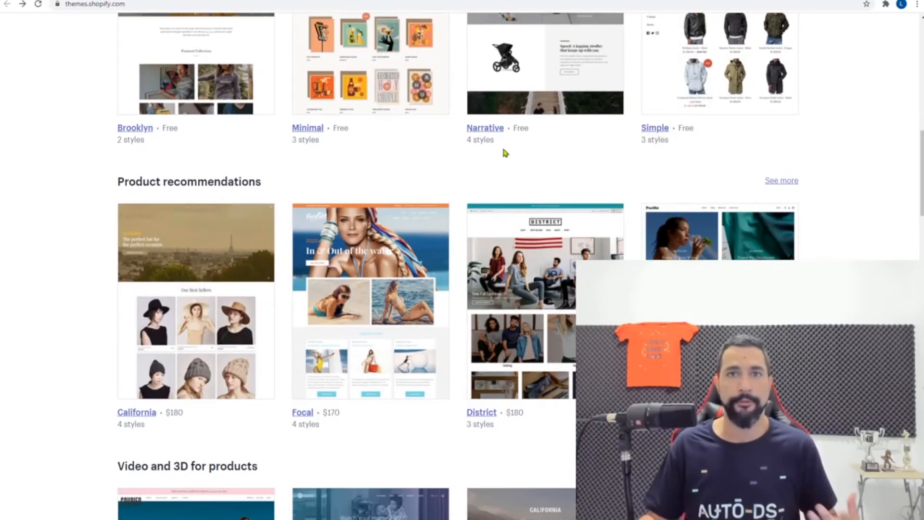
scroll(503, 147, up, 11)
scroll(447, 154, up, 2)
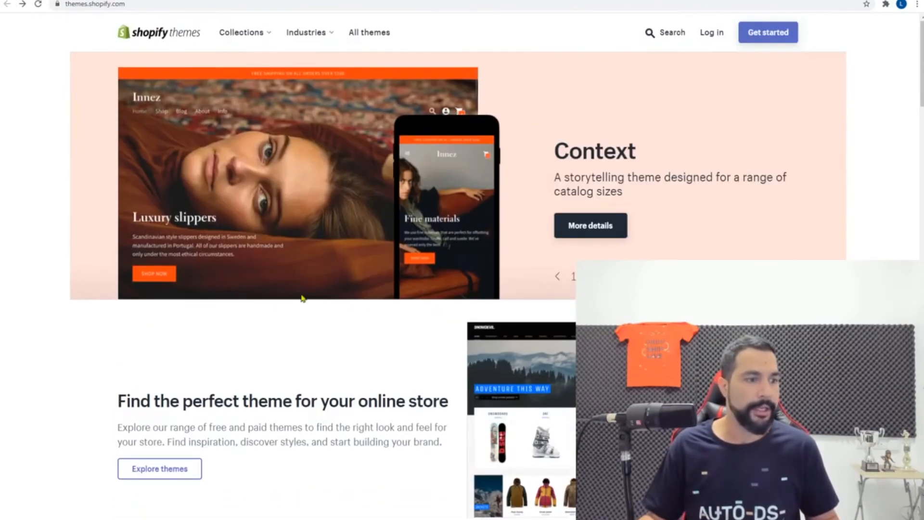
click(155, 474)
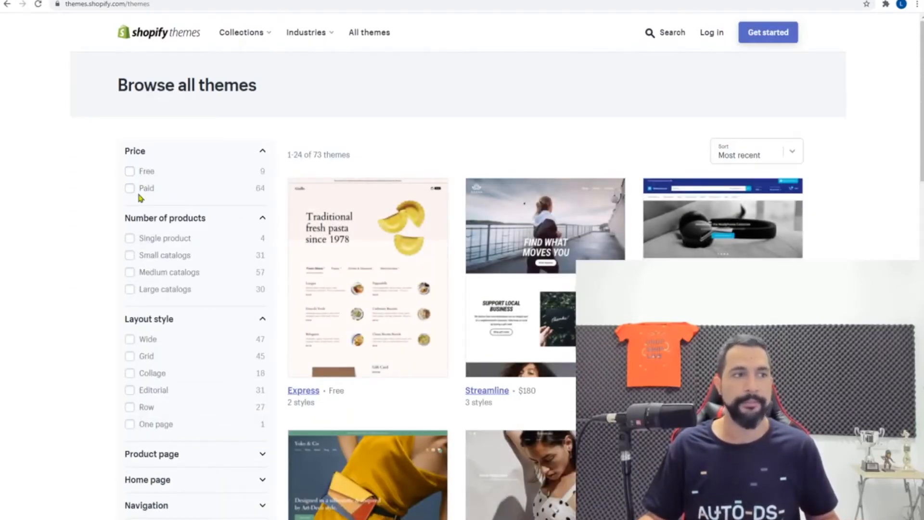
Filter the themes to Free and scroll through the 9 results like Express and Debut
click(141, 172)
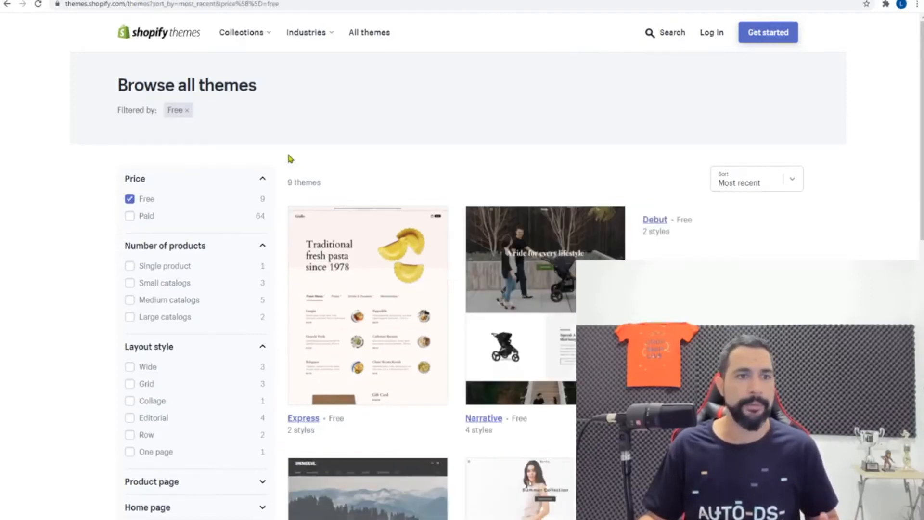
scroll(426, 118, down, 2)
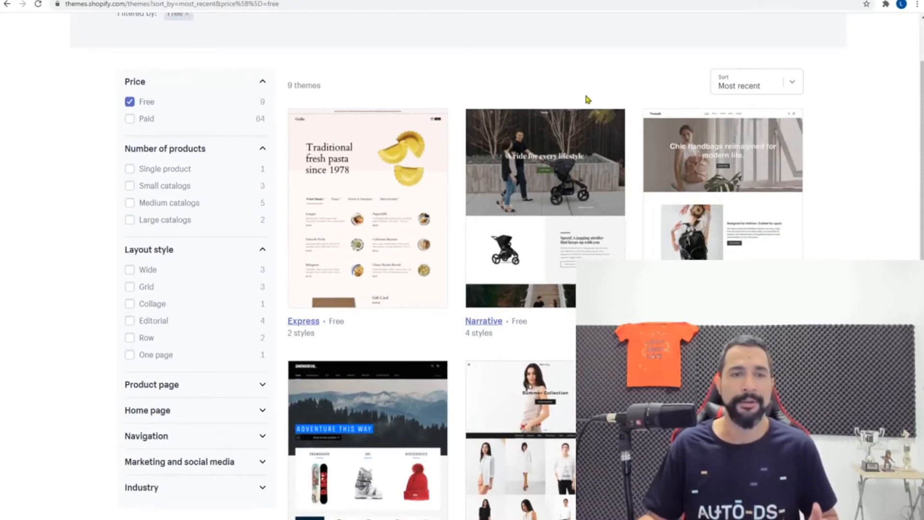
scroll(435, 136, down, 2)
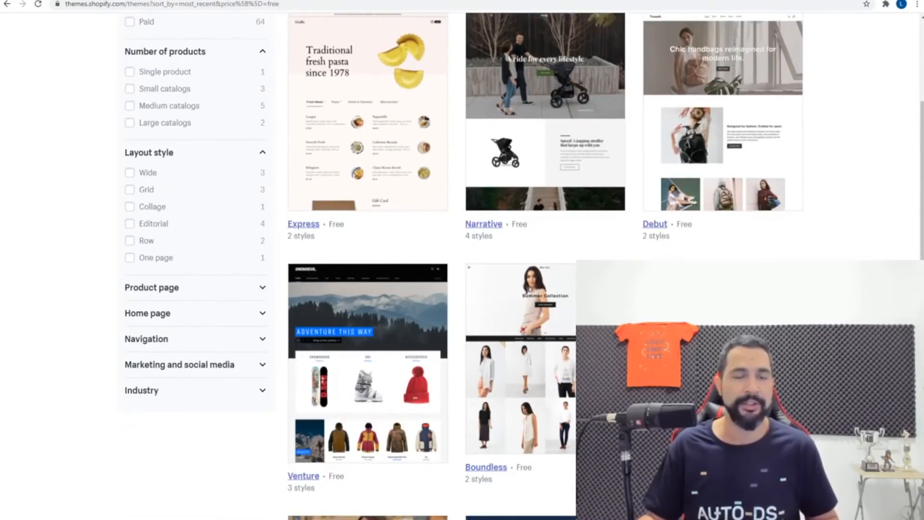
scroll(542, 345, down, 3)
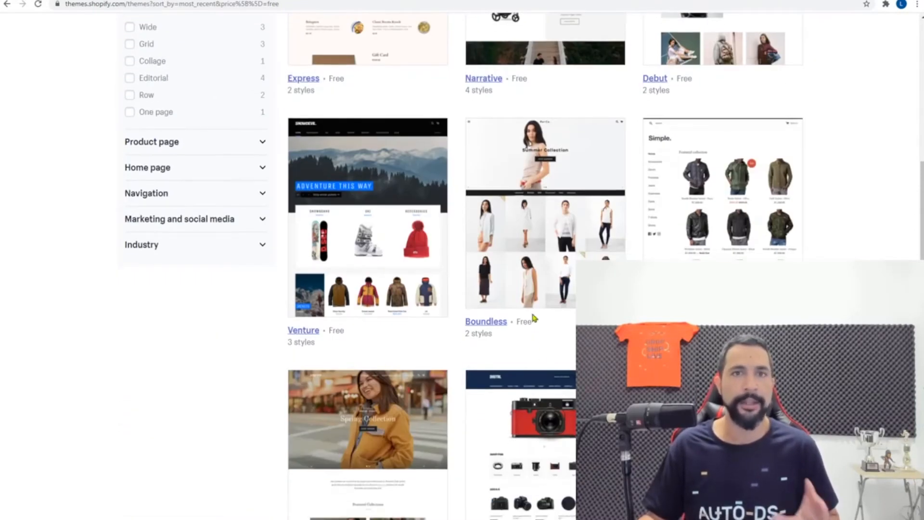
scroll(633, 207, up, 7)
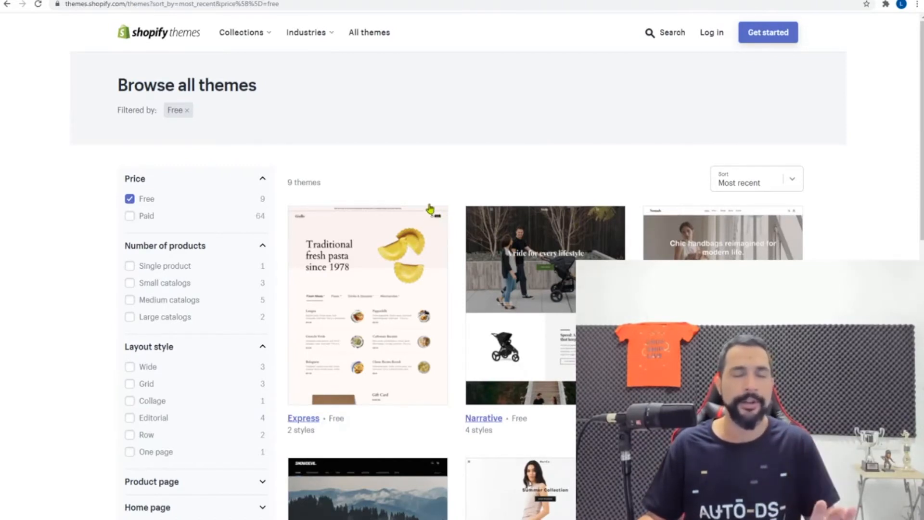
scroll(457, 168, down, 2)
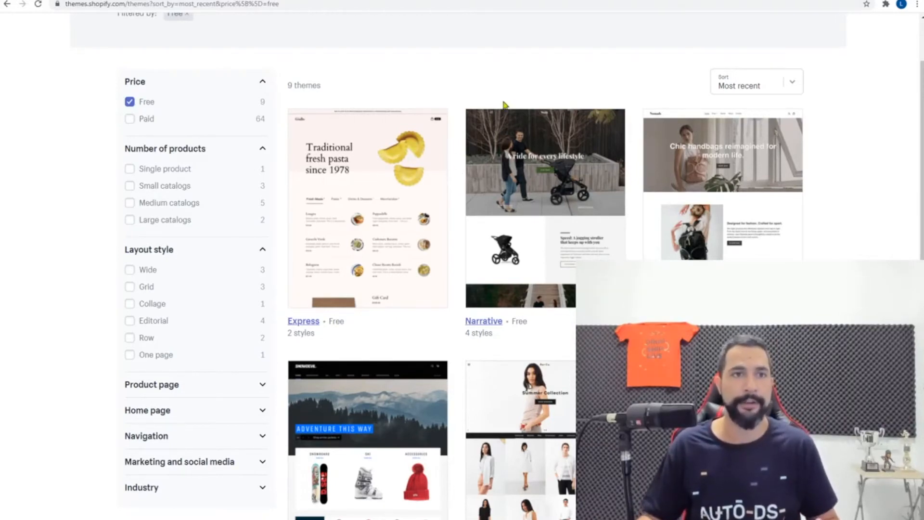
Search Fiverr for 'shopify logo' services and glance over the 412 results
click(486, 1)
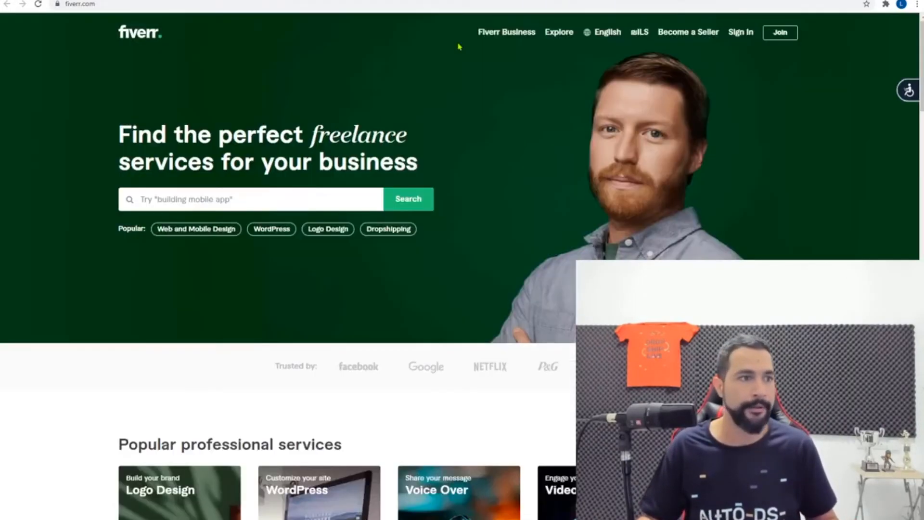
click(192, 202)
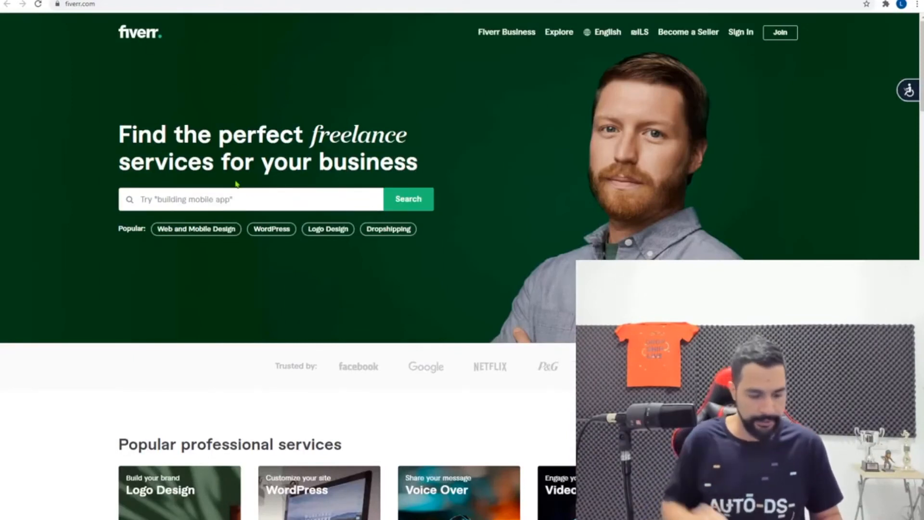
text(shopi)
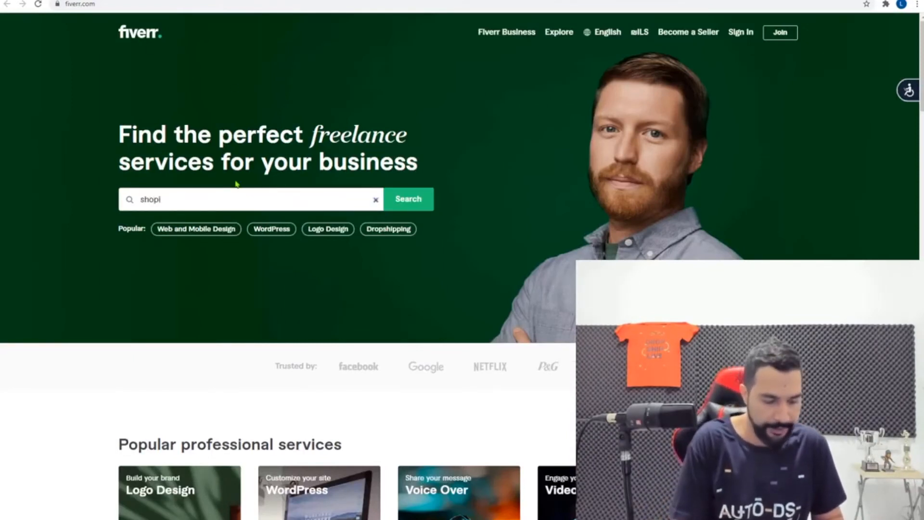
text(fy logo)
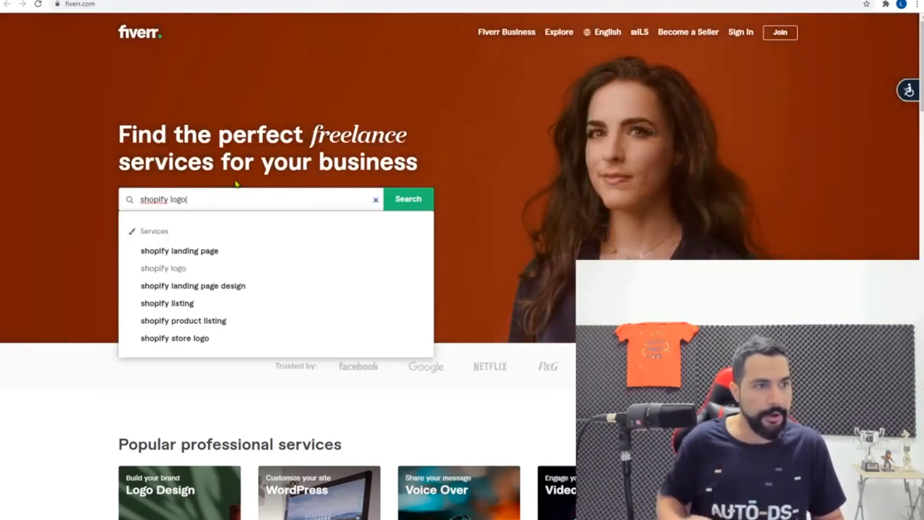
click(411, 204)
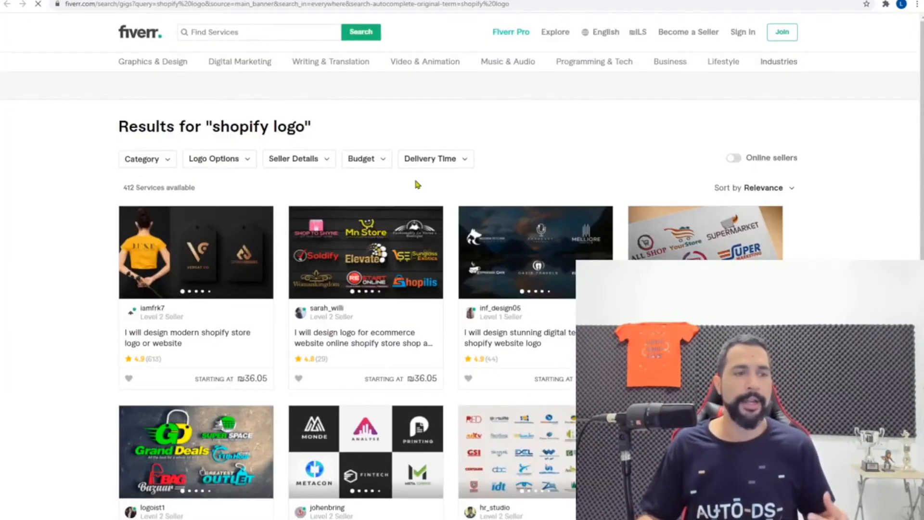
scroll(514, 186, down, 1)
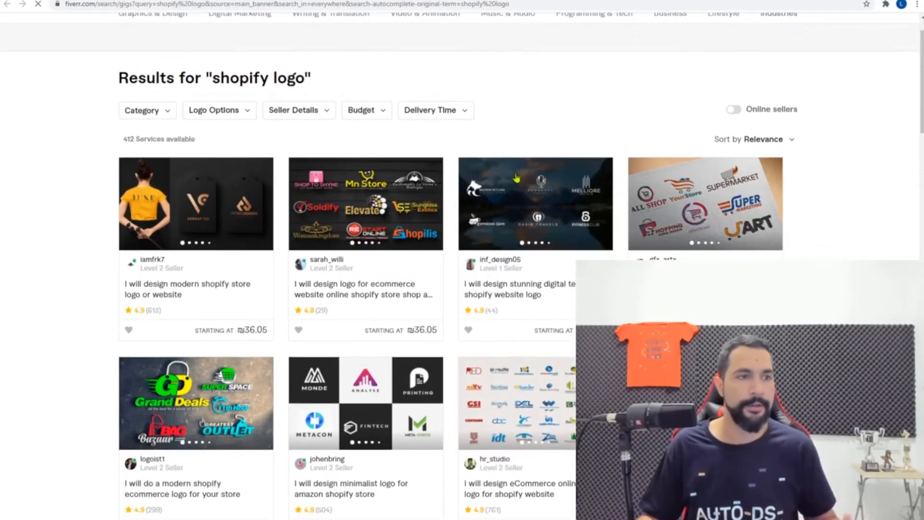
scroll(519, 120, up, 1)
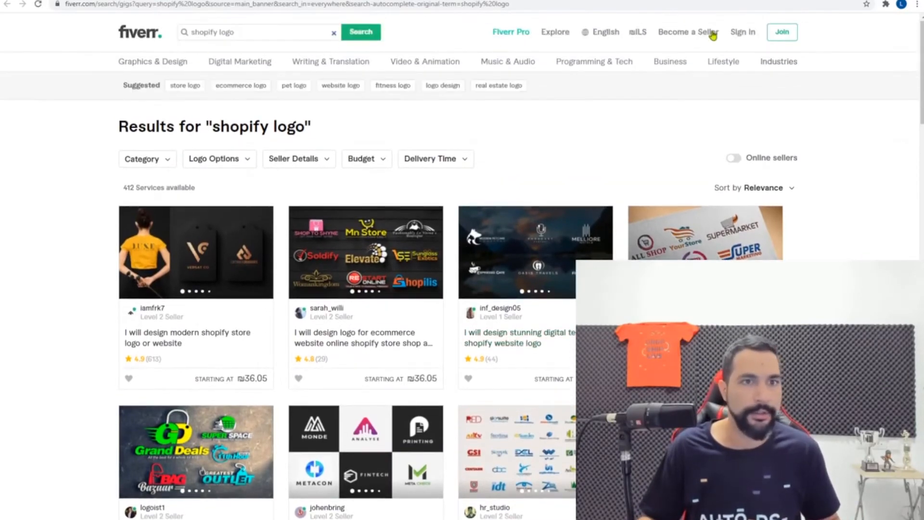
Switch Fiverr prices to US dollars and scroll down the 'shopify logo' gig results
click(637, 35)
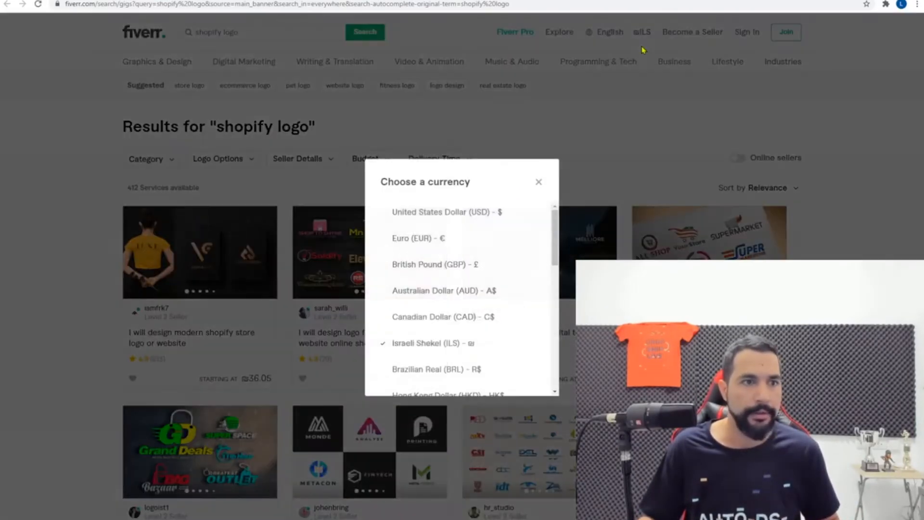
click(457, 217)
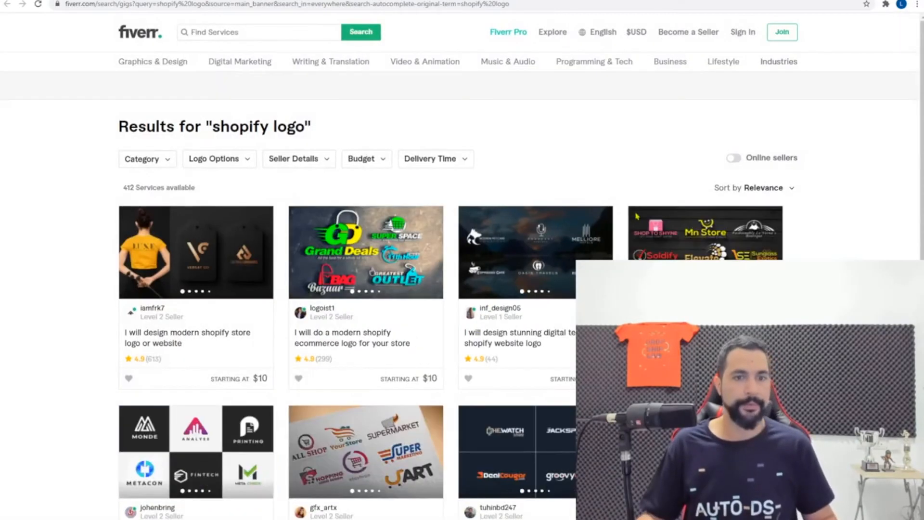
scroll(636, 216, down, 1)
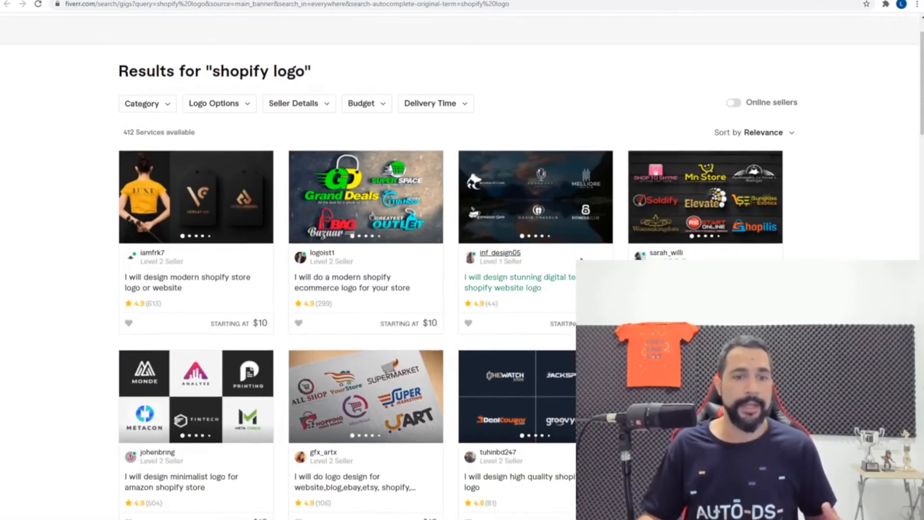
scroll(510, 259, down, 4)
scroll(535, 219, down, 3)
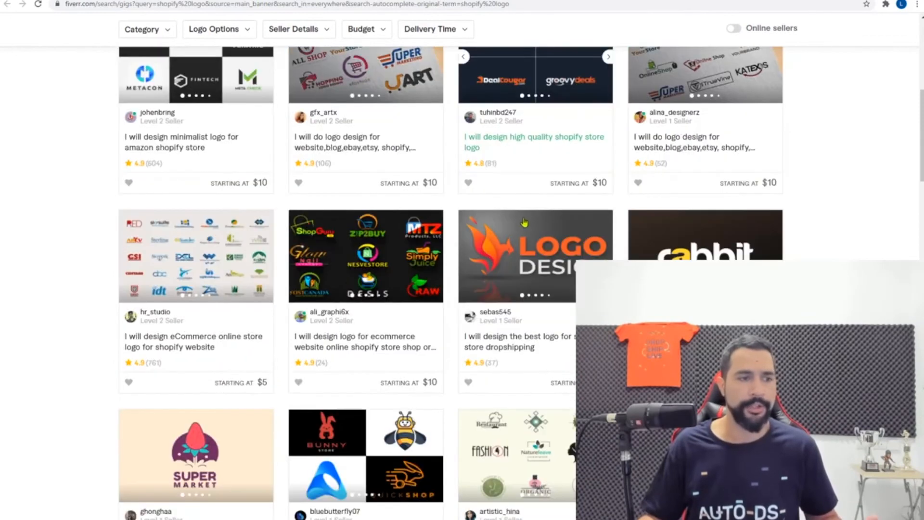
scroll(395, 264, down, 1)
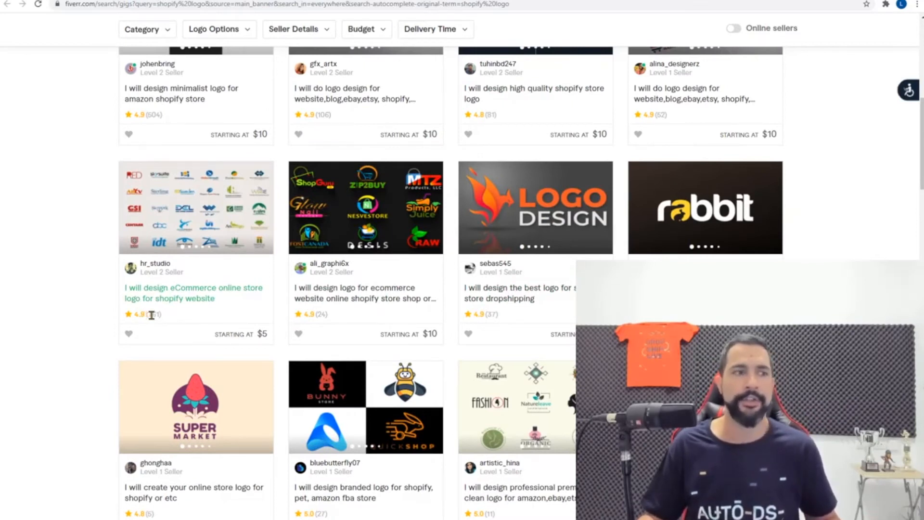
Check a seller level badge, then return to the top of the results
mouse_move(153, 272)
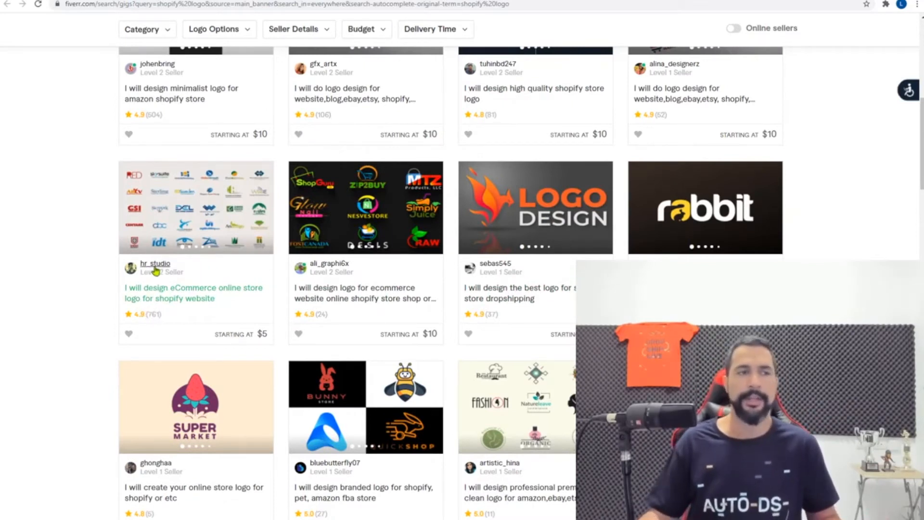
scroll(286, 230, up, 5)
scroll(310, 251, up, 2)
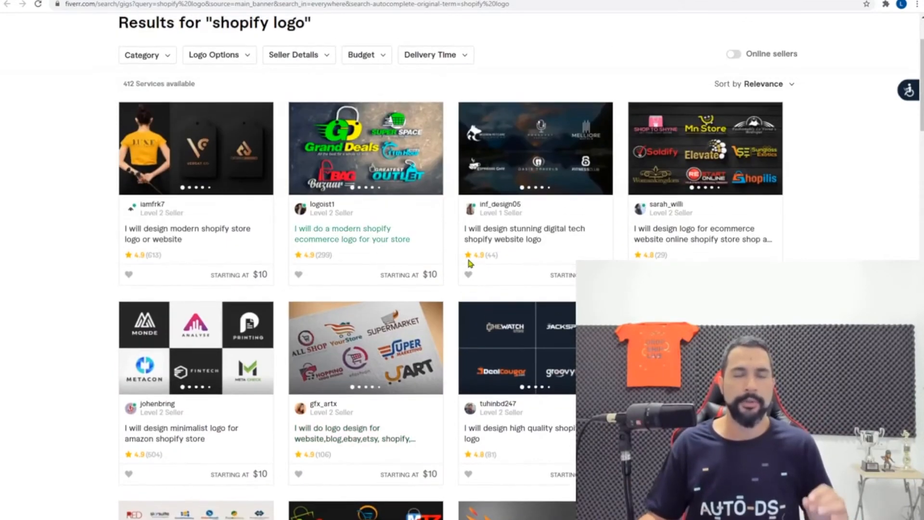
scroll(509, 267, up, 3)
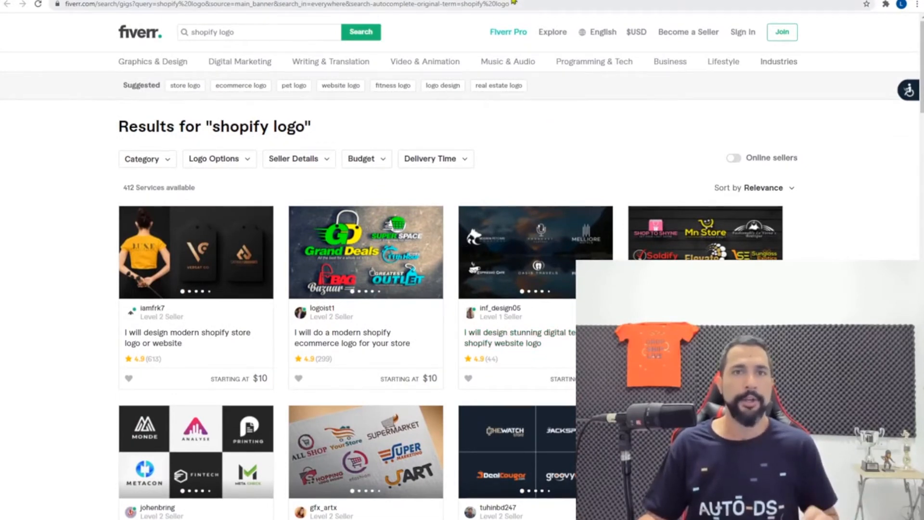
Glance at the free Shopify themes tab, then return to the Fiverr logo results
key(ctrl+Tab)
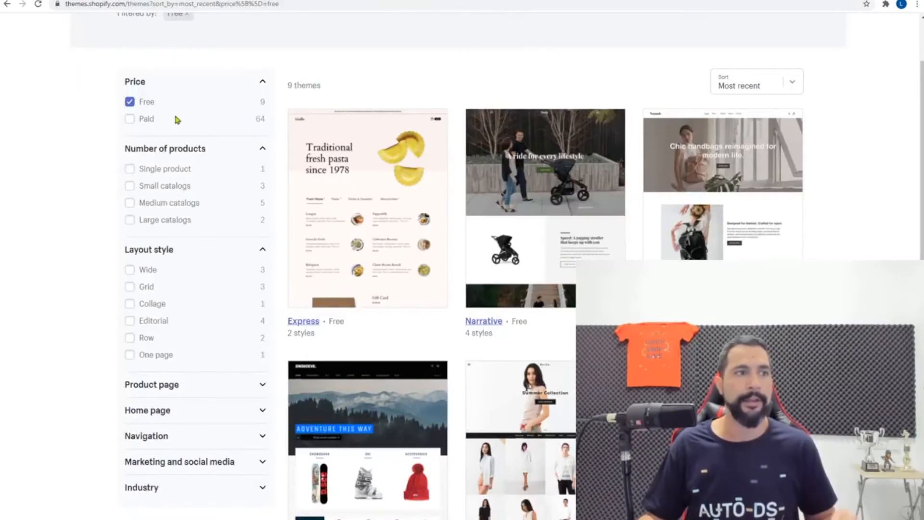
key(ctrl+shift+Tab)
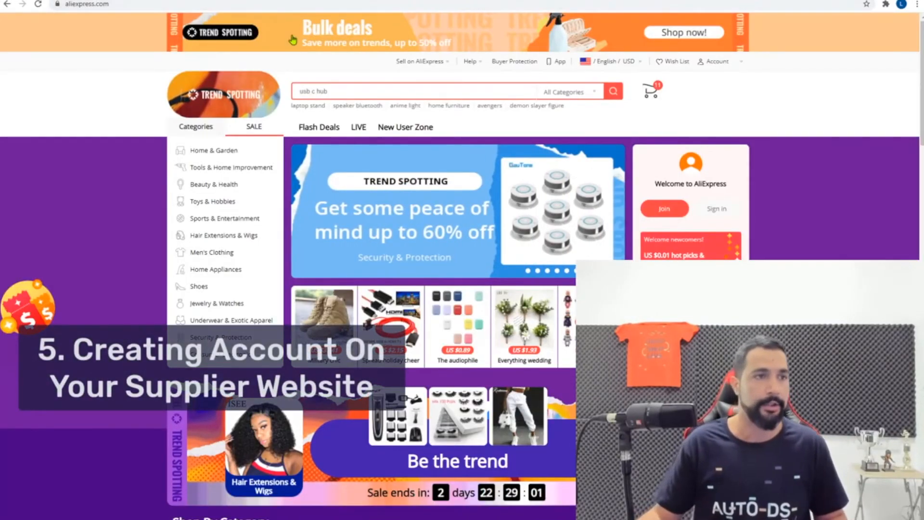
Open the AliExpress account registration form from the Account menu, then close it
click(116, 8)
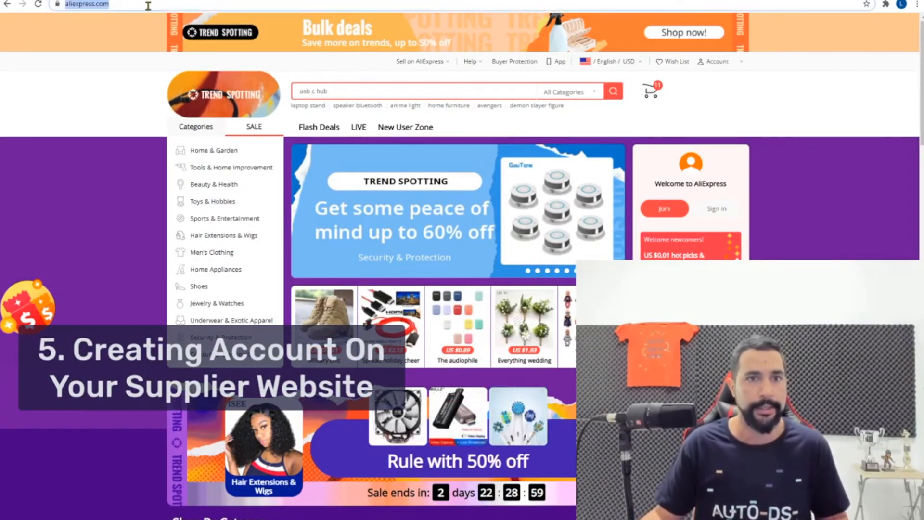
mouse_move(717, 61)
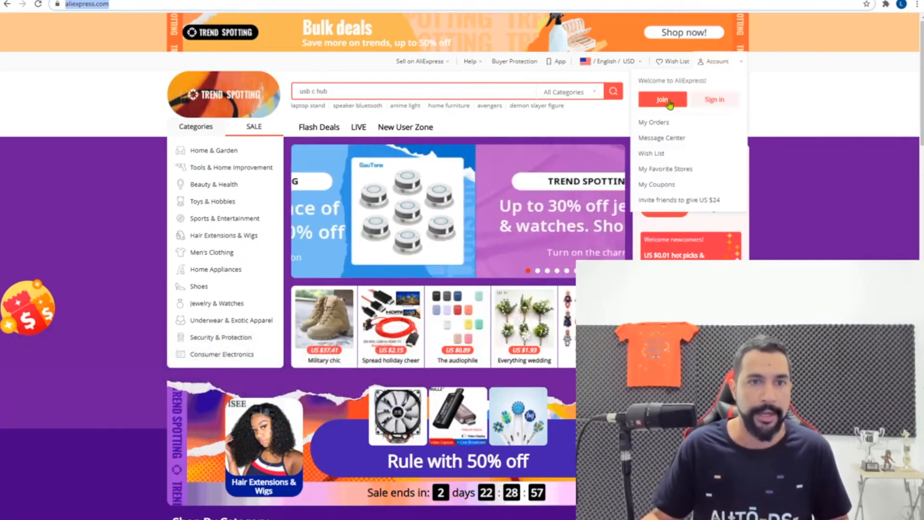
click(666, 103)
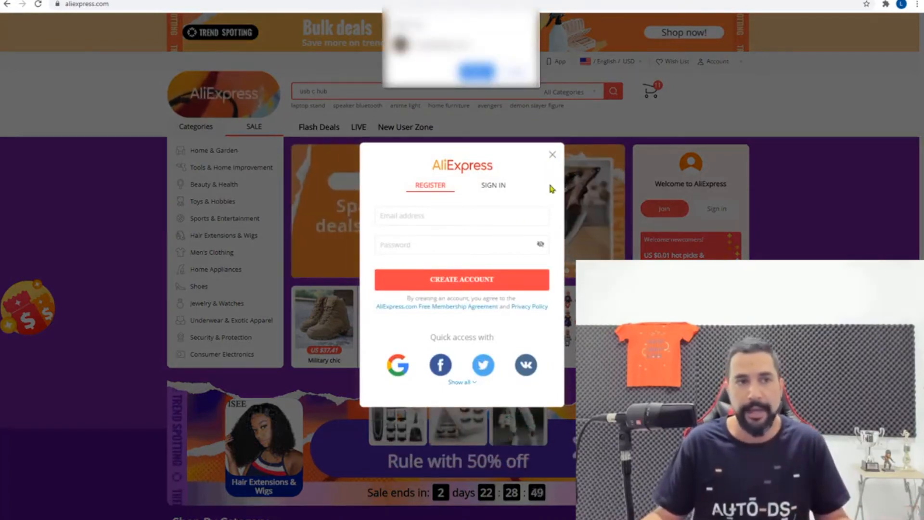
click(552, 154)
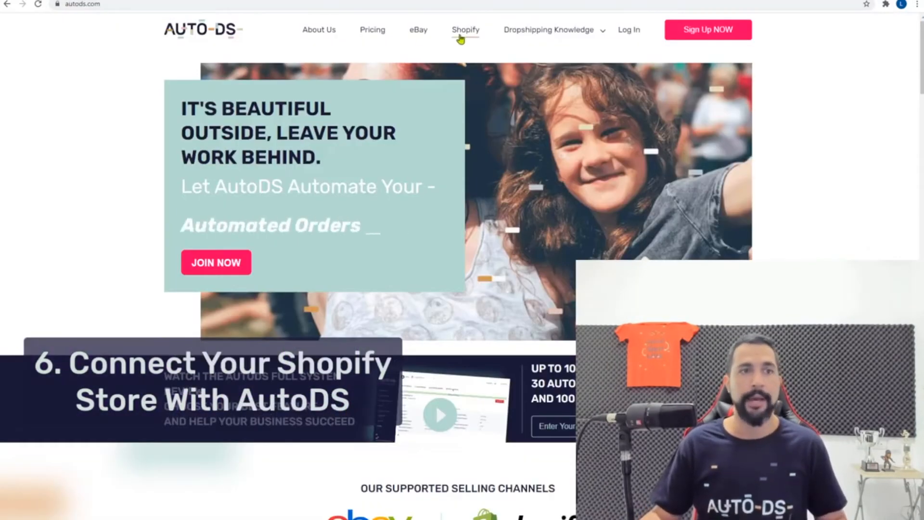
Open AutoDS's Shopify page and review the Free $0, Starter $47, Warrior $97 and King $197 plans
click(462, 32)
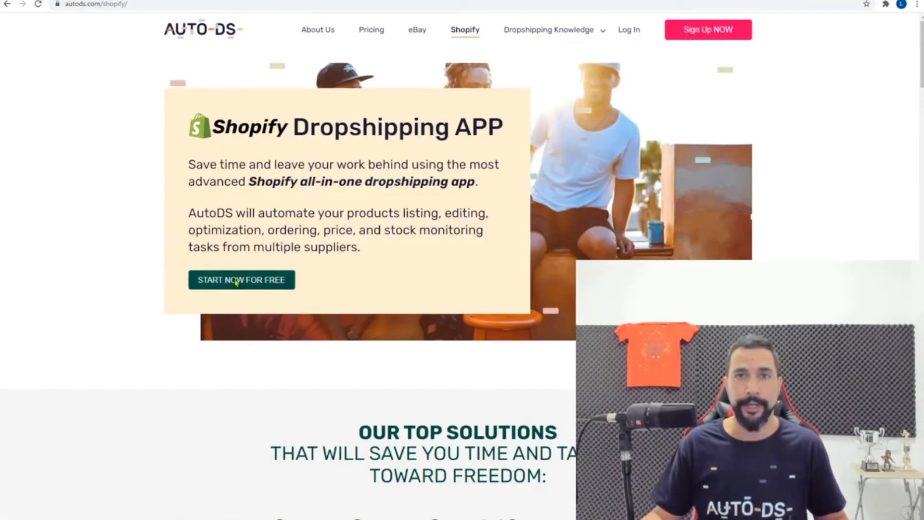
scroll(206, 281, down, 14)
scroll(207, 246, down, 7)
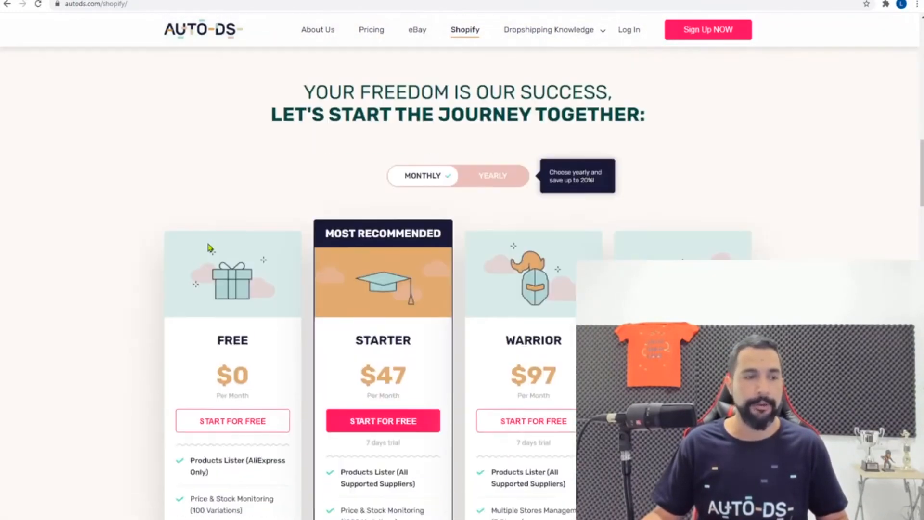
scroll(180, 141, down, 2)
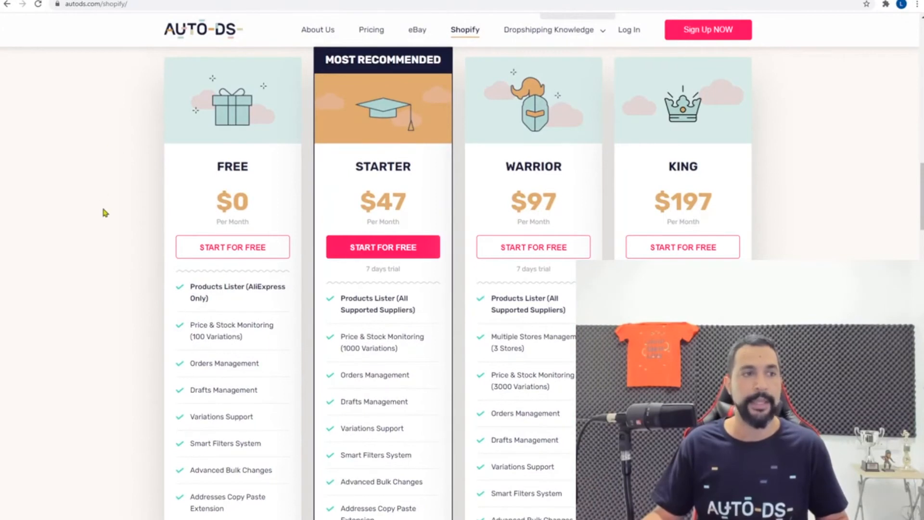
scroll(104, 213, down, 1)
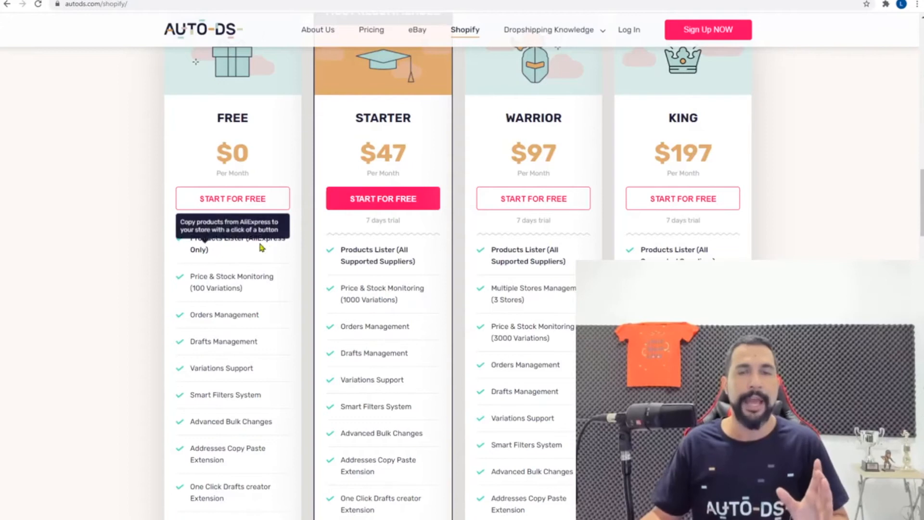
scroll(157, 244, down, 1)
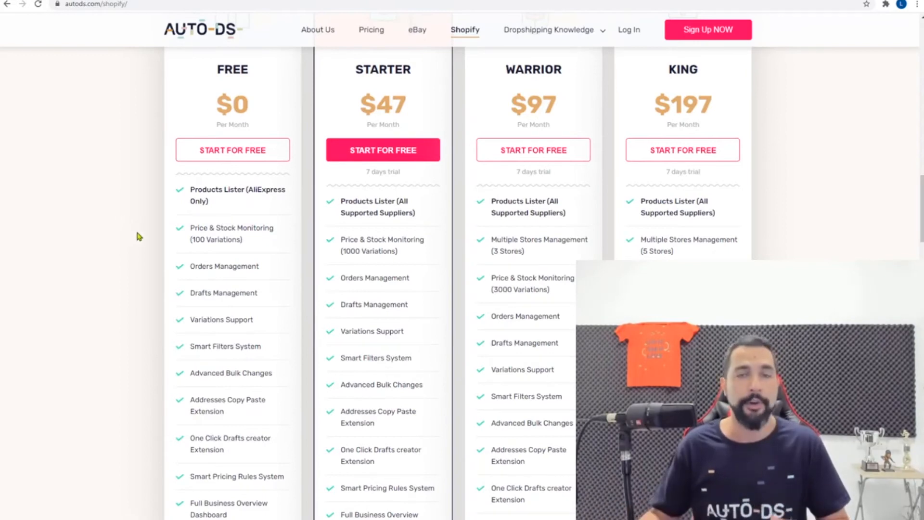
scroll(137, 235, down, 1)
scroll(138, 248, down, 1)
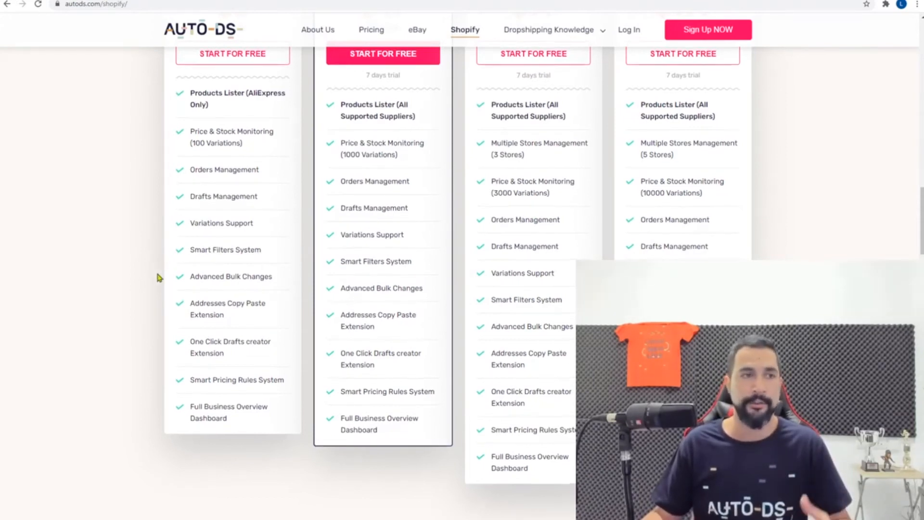
scroll(159, 277, up, 2)
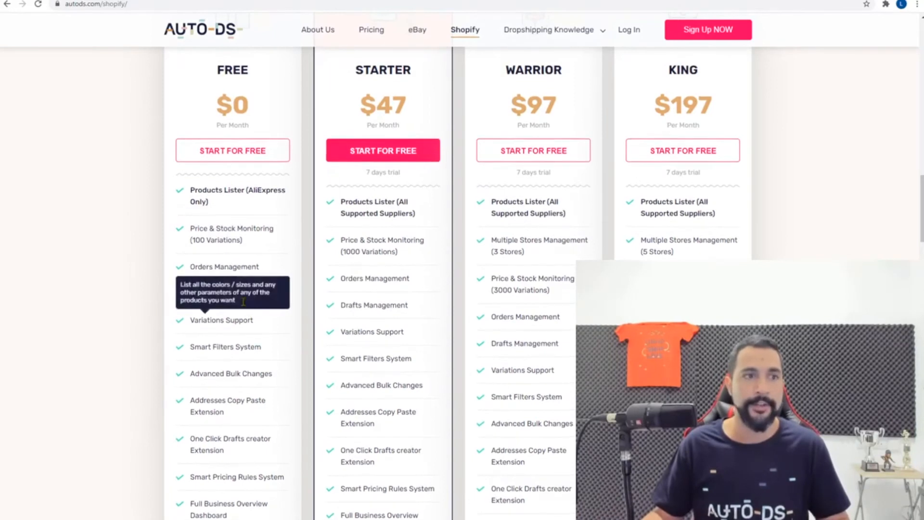
scroll(238, 298, up, 2)
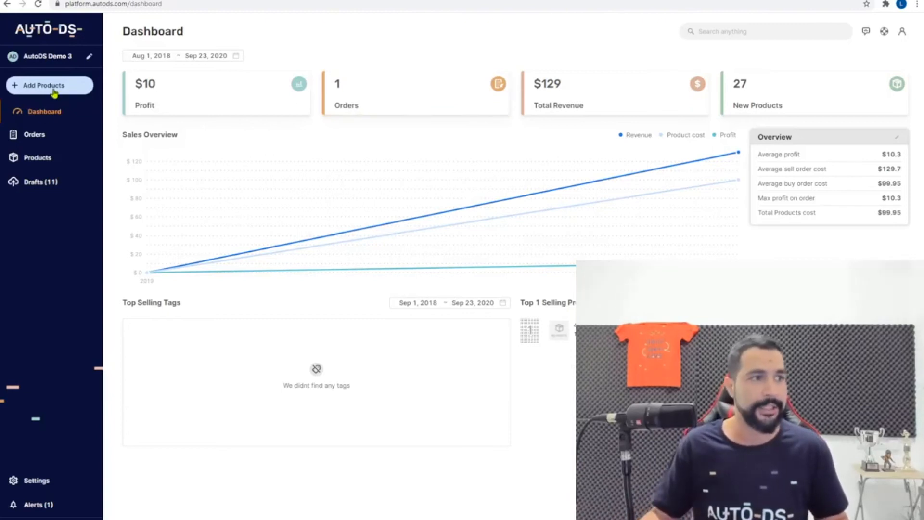
Bring up AutoDS's Add Product window, then switch to the AliExpress tab
click(79, 94)
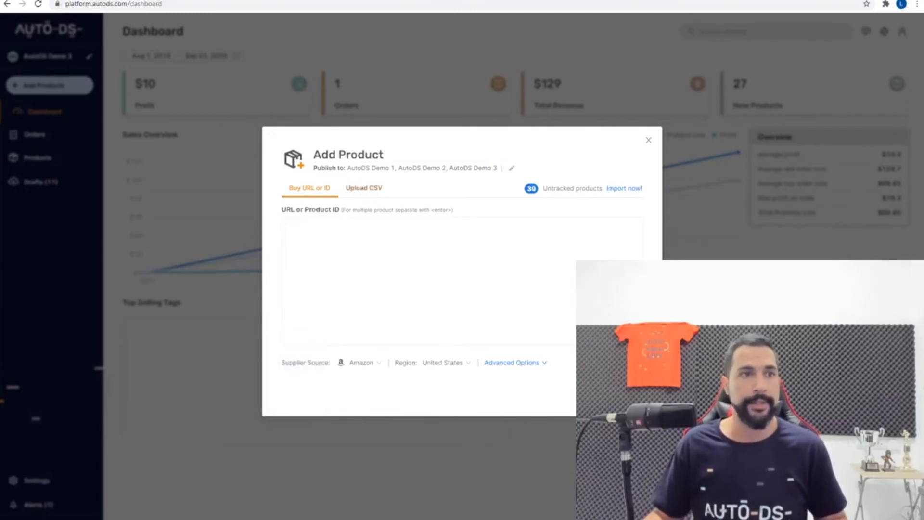
click(351, 1)
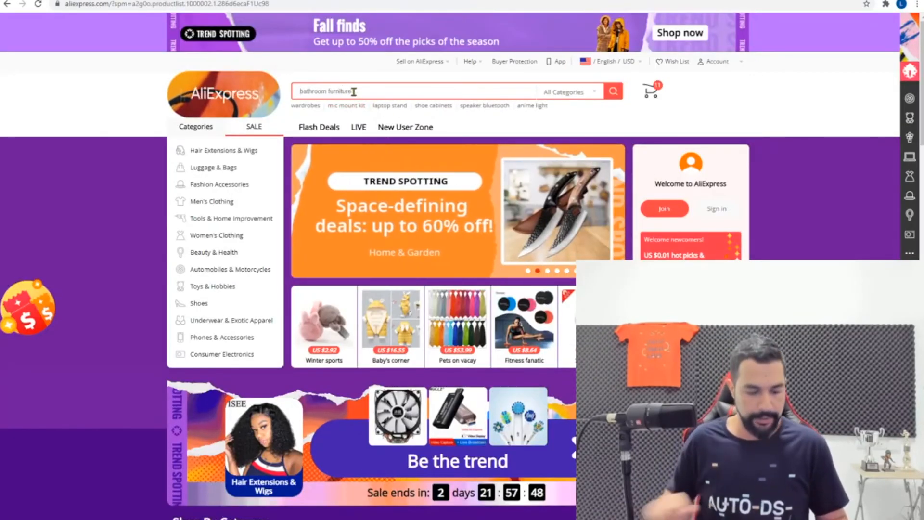
Search AliExpress for 'halloween'
click(353, 91)
text(halloween)
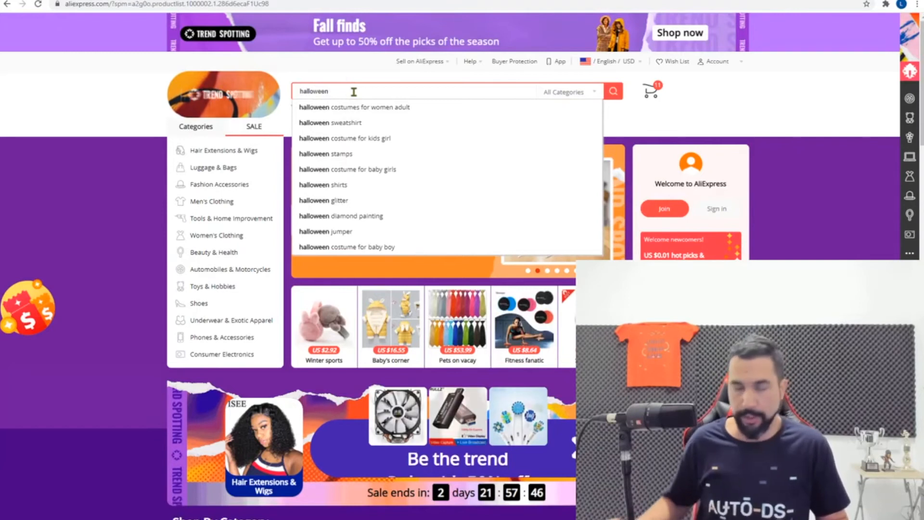
click(613, 91)
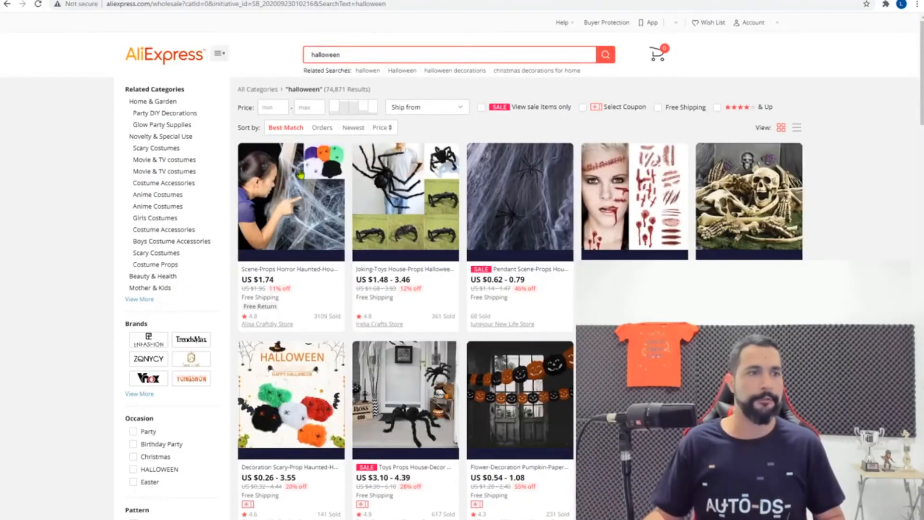
Add the cobweb and giant spider product links to AutoDS's URL box
mouse_move(315, 192)
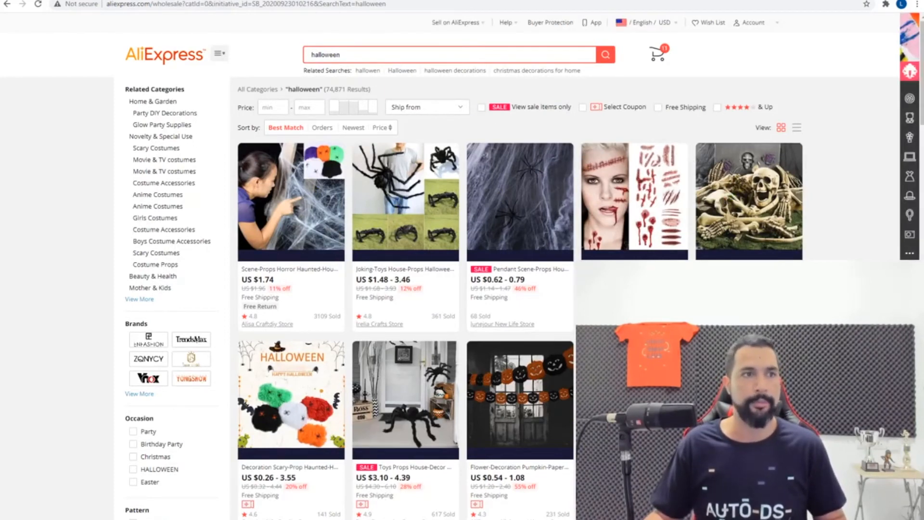
click(329, 1)
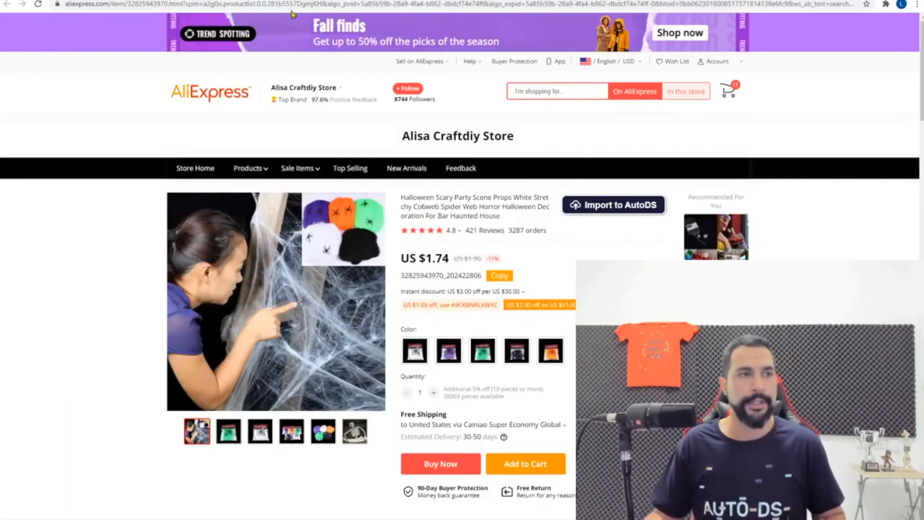
click(258, 6)
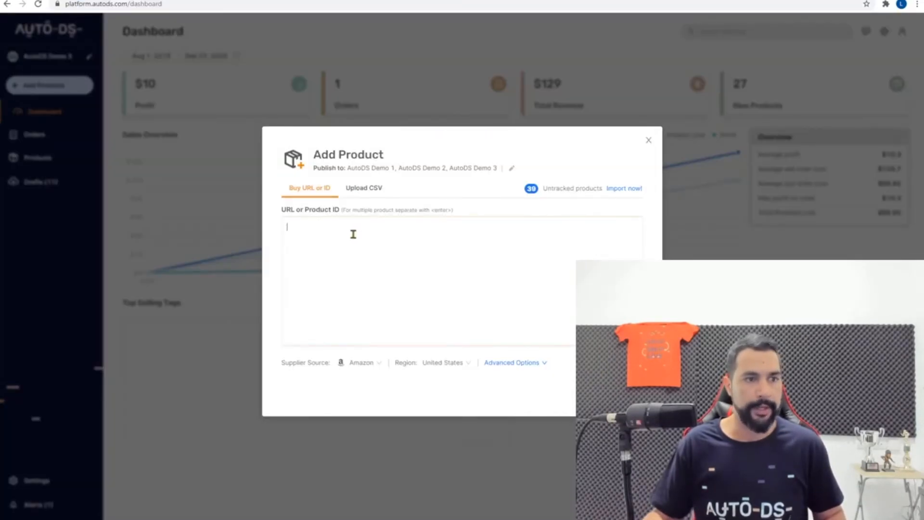
key(ctrl+v)
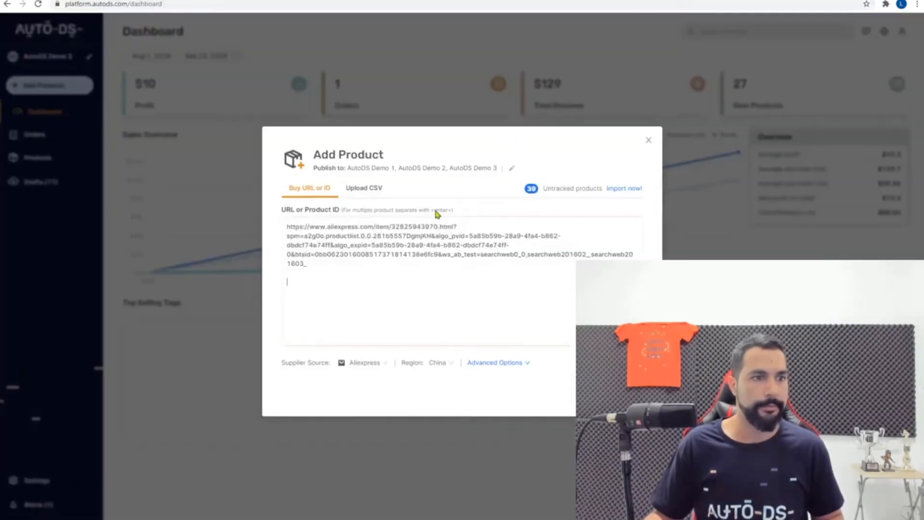
key(ctrl+v)
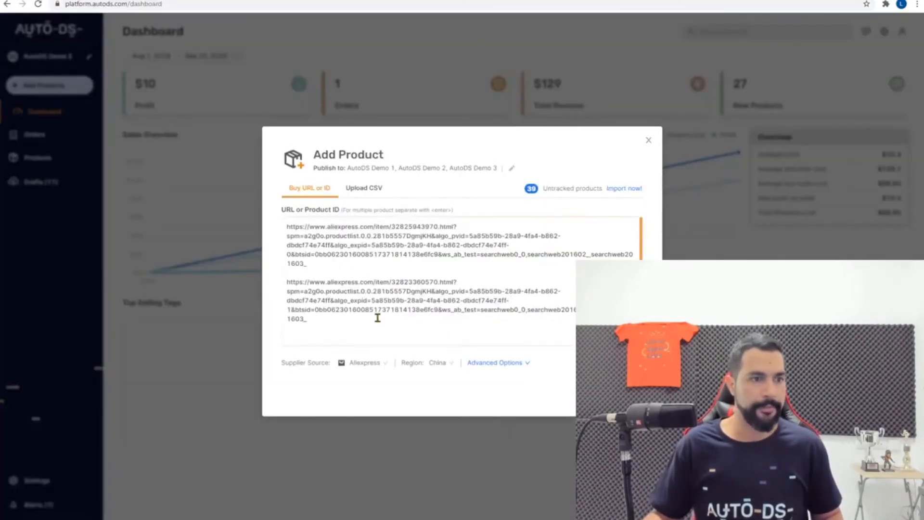
Add a third product link, then switch Add Product to the Upload CSV option
key(ctrl+v)
scroll(432, 315, up, 2)
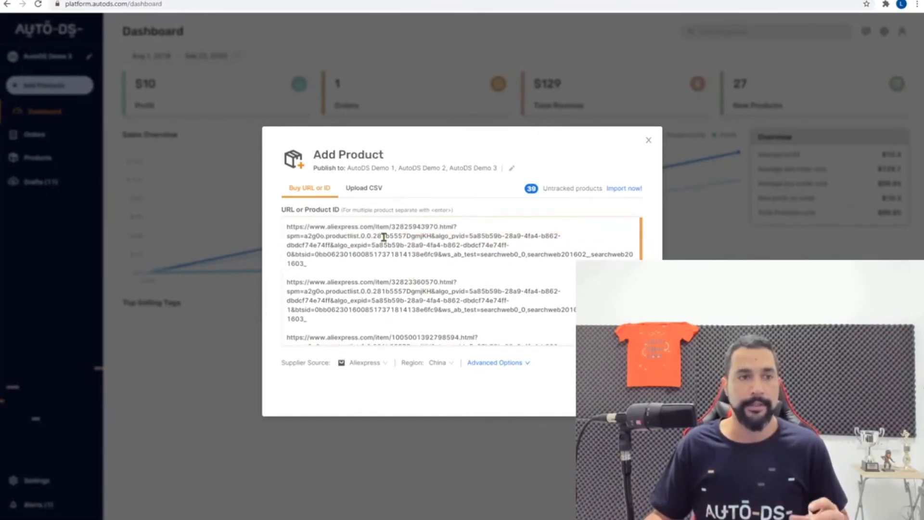
scroll(381, 238, down, 2)
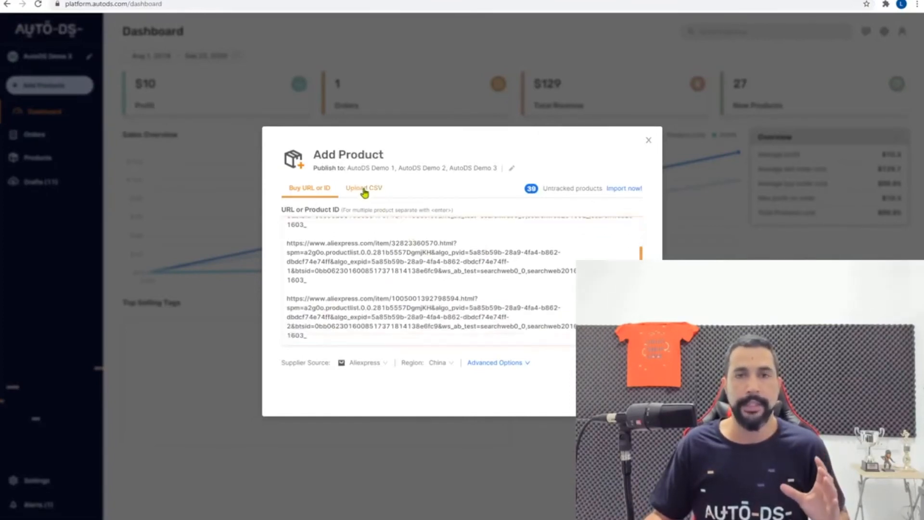
click(365, 191)
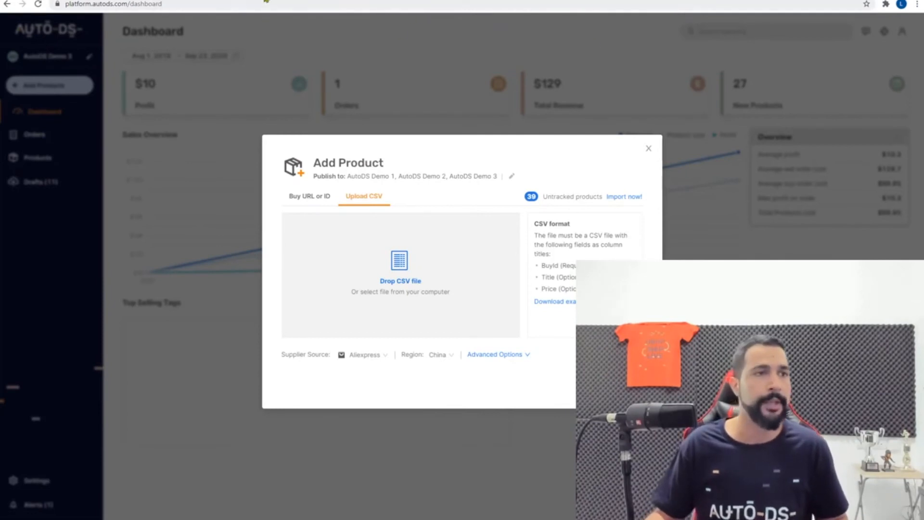
Return to the halloween results and flip through the product tabs to the zombie tattoo page
click(267, 0)
scroll(455, 134, down, 5)
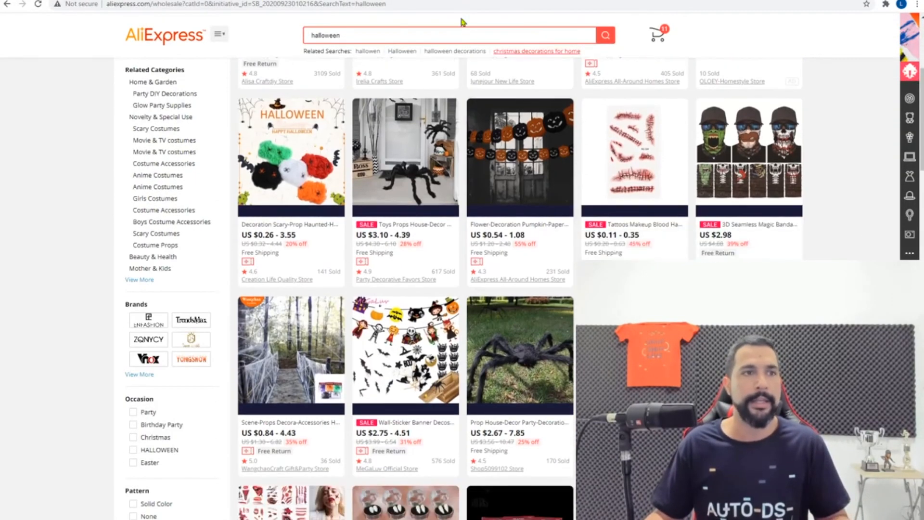
click(338, 2)
click(372, 2)
click(475, 2)
click(563, 1)
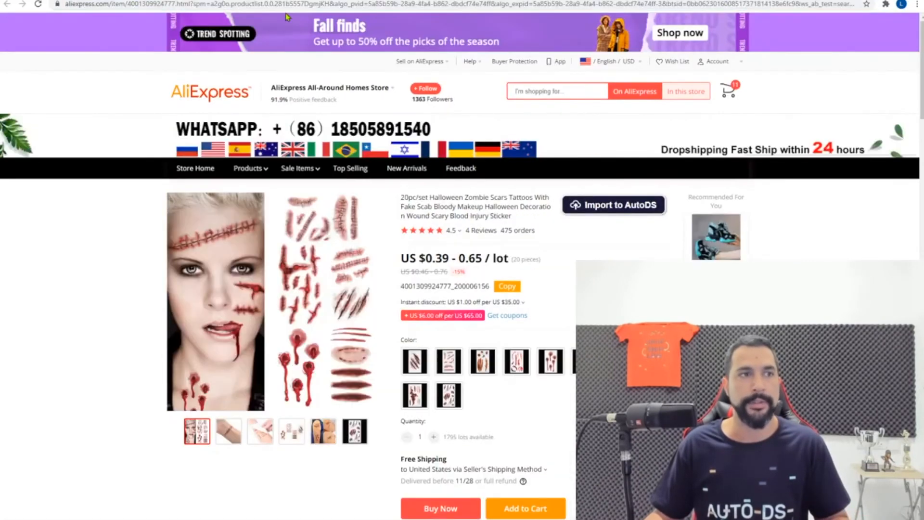
click(284, 2)
scroll(484, 160, down, 12)
scroll(500, 169, down, 10)
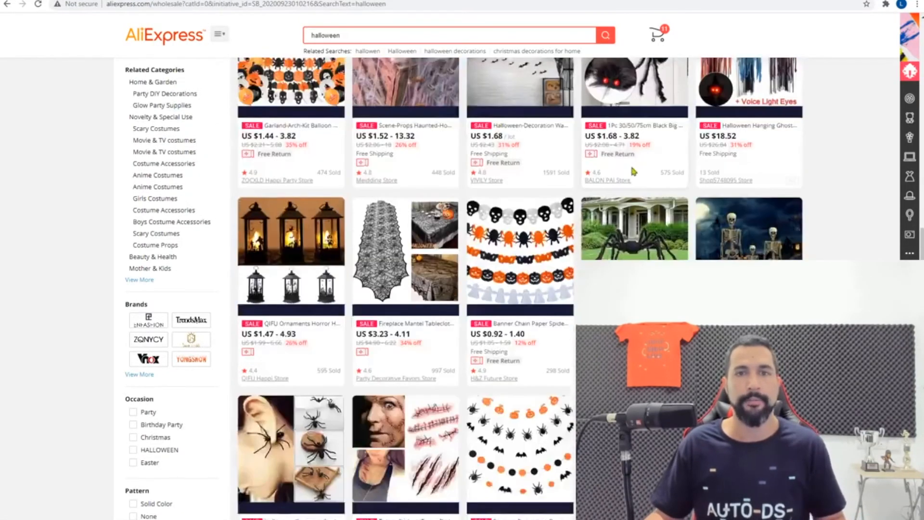
scroll(623, 180, up, 7)
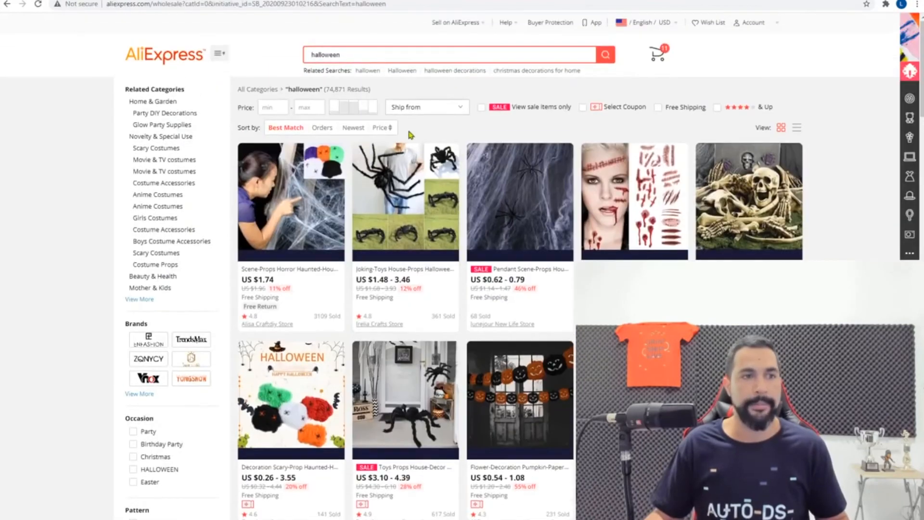
scroll(410, 135, down, 15)
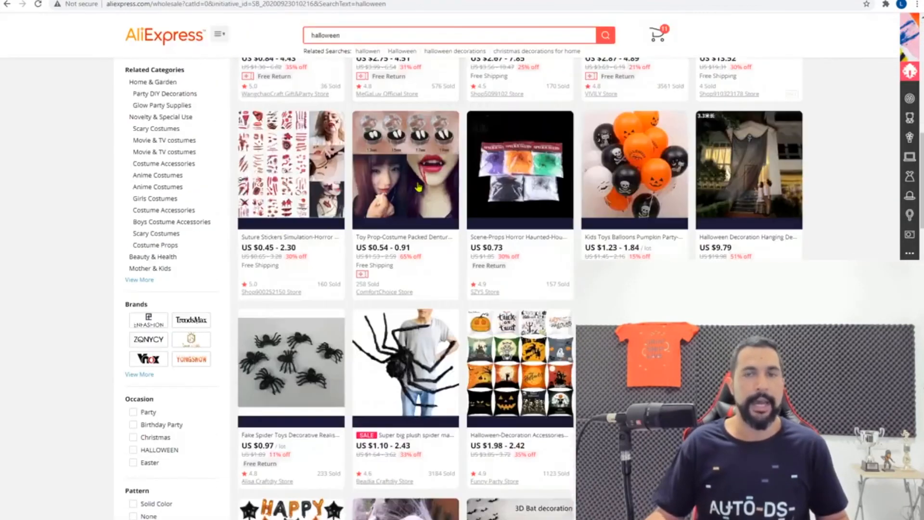
scroll(426, 199, up, 5)
scroll(425, 199, up, 10)
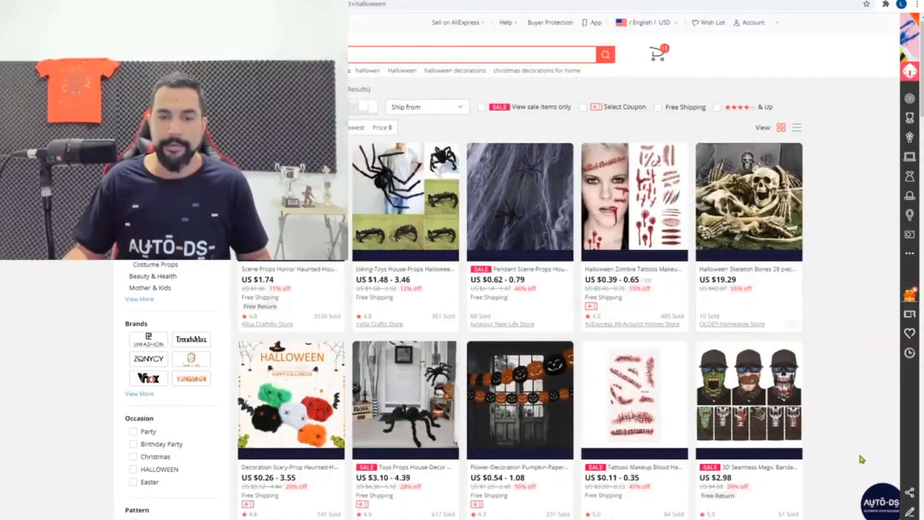
Extract 60 Halloween product IDs with the AutoDS Exporter and export them as CSV
click(883, 508)
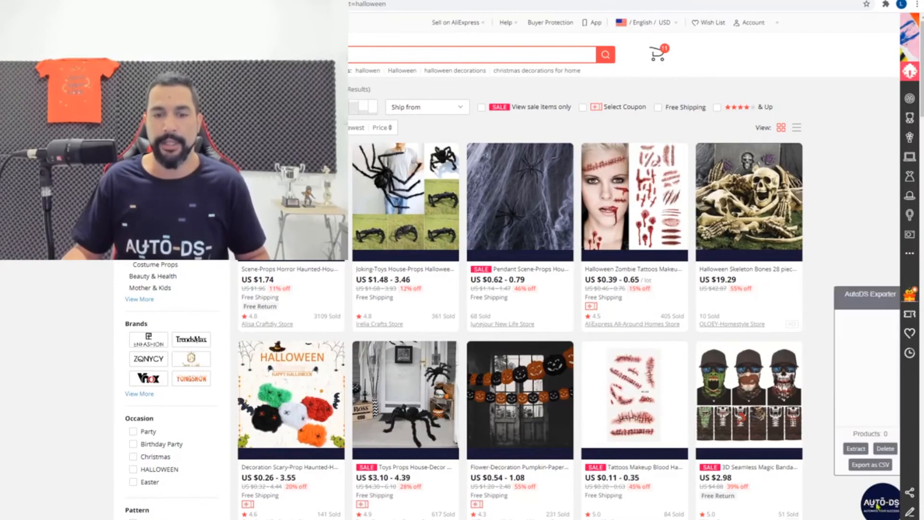
scroll(757, 338, down, 5)
scroll(758, 339, down, 2)
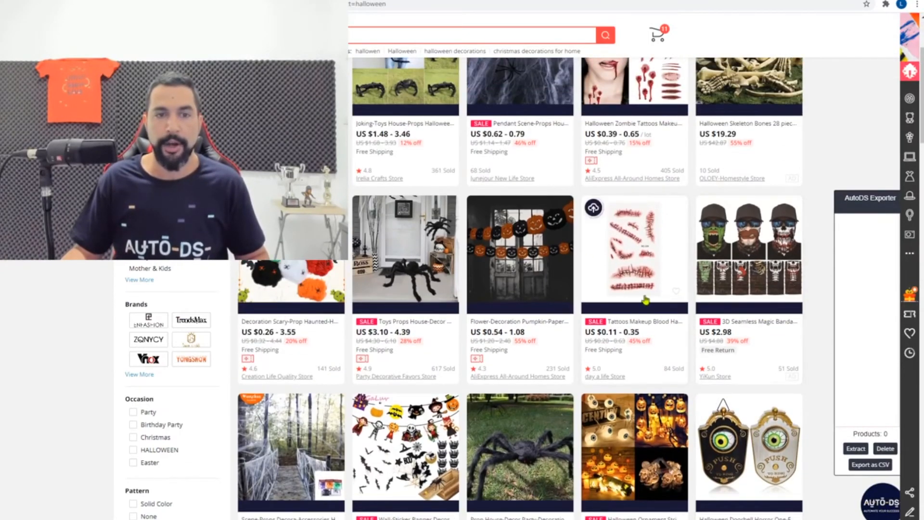
click(855, 449)
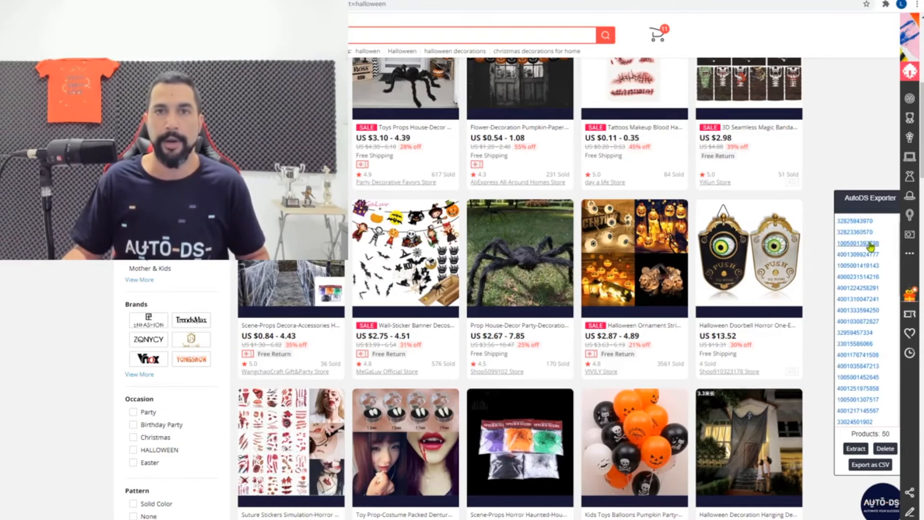
scroll(875, 288, down, 4)
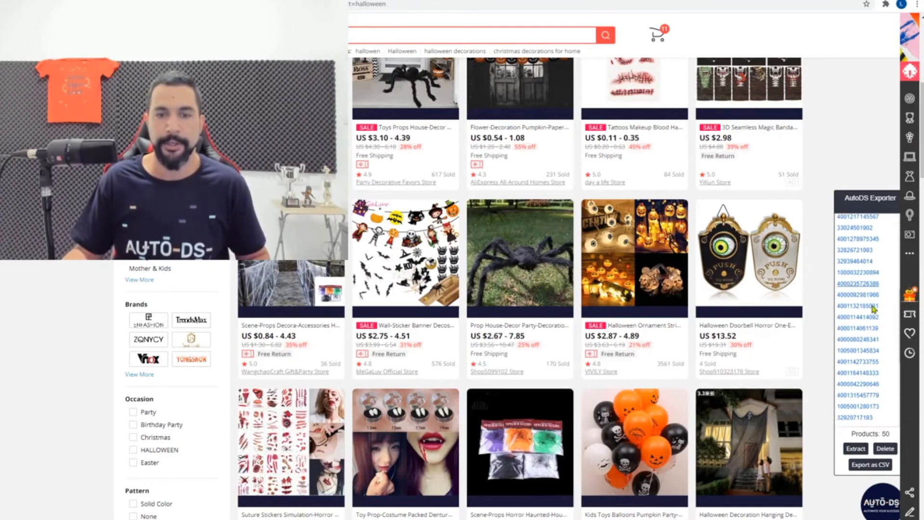
scroll(796, 382, down, 5)
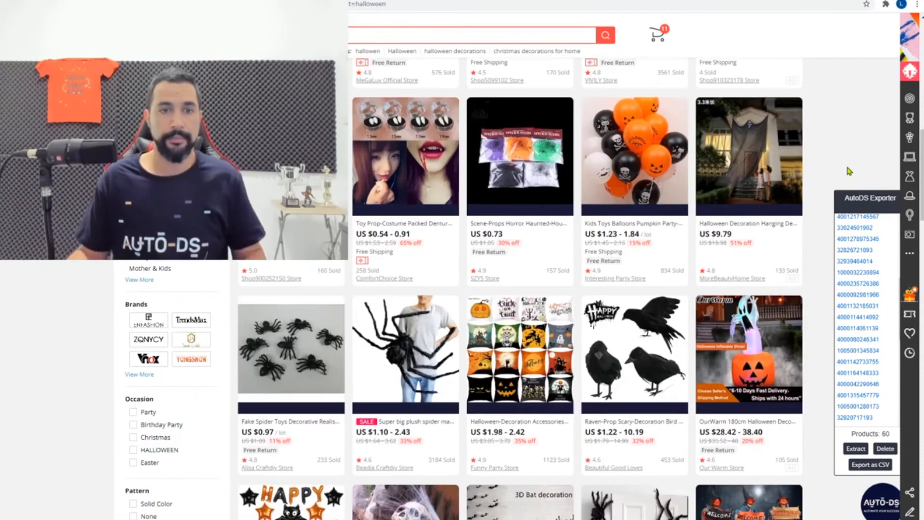
scroll(845, 179, down, 3)
scroll(838, 183, up, 2)
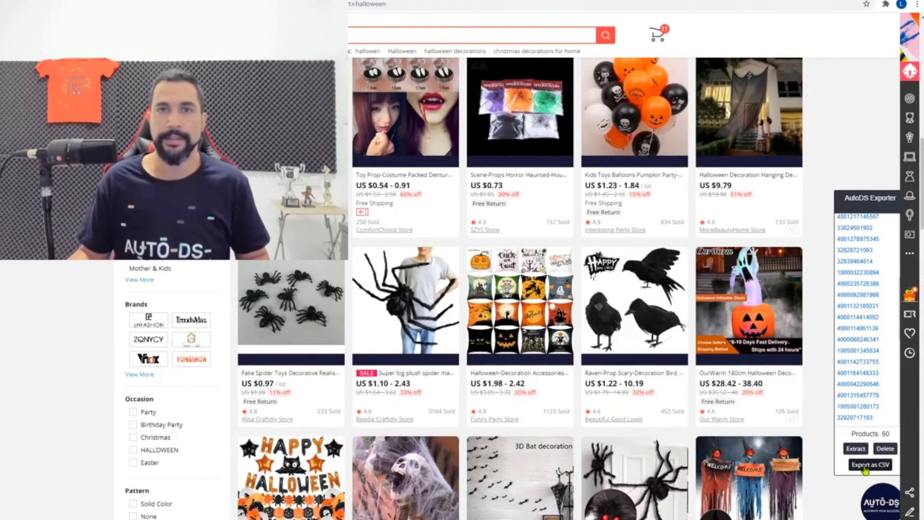
click(864, 465)
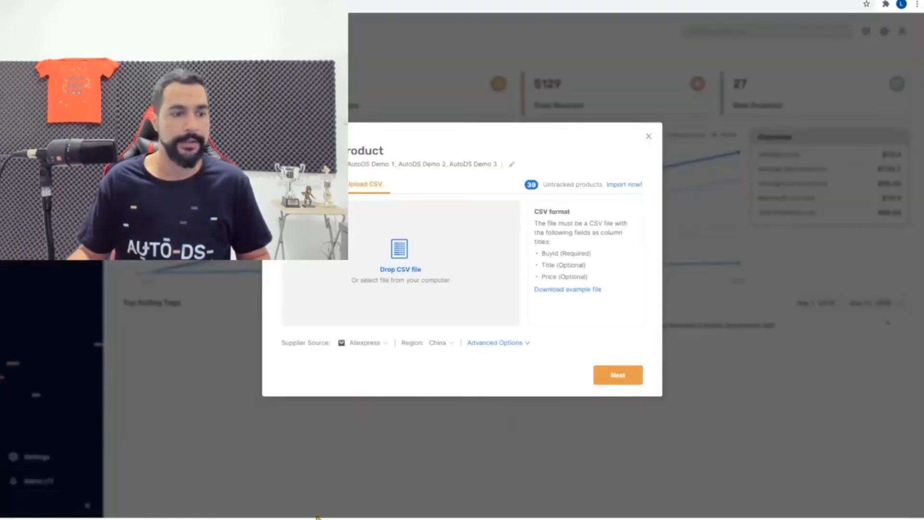
Upload the Aliexpress Export CSV from Downloads into AutoDS's Add Product dialog
click(378, 257)
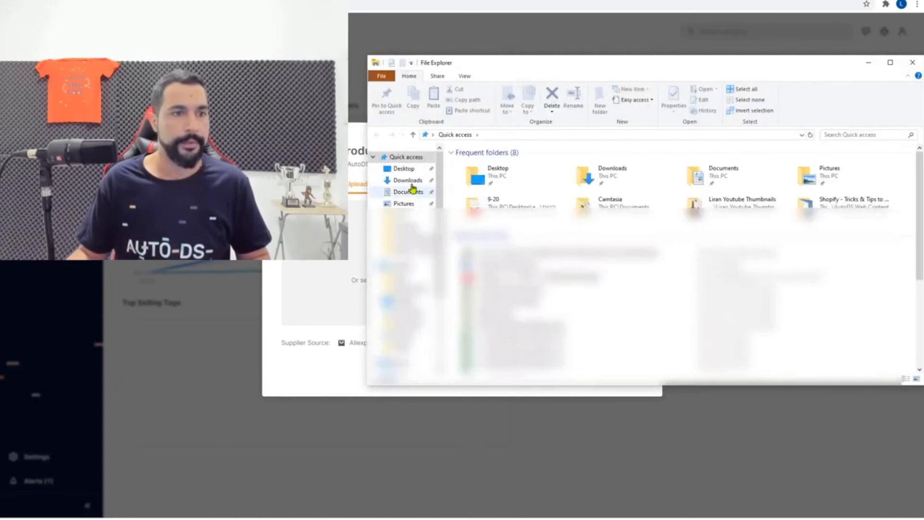
click(407, 180)
drag(516, 66, 644, 58)
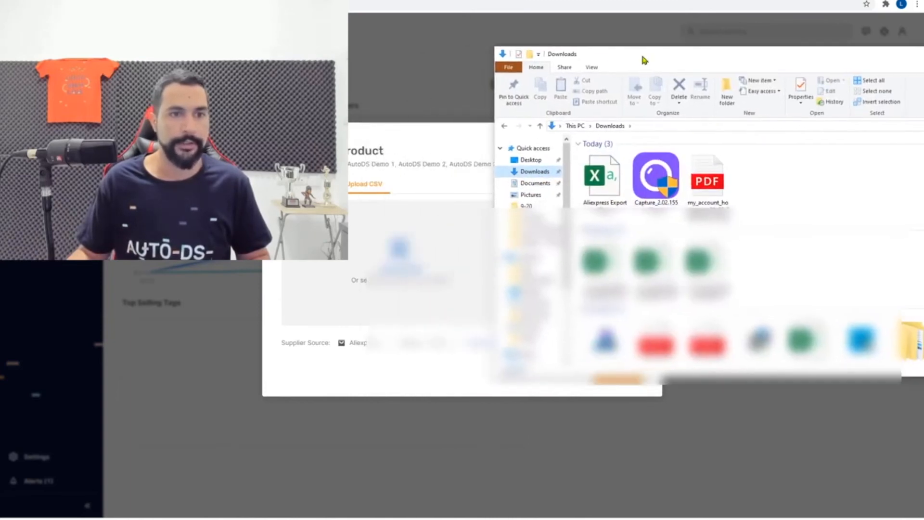
drag(604, 176, 408, 271)
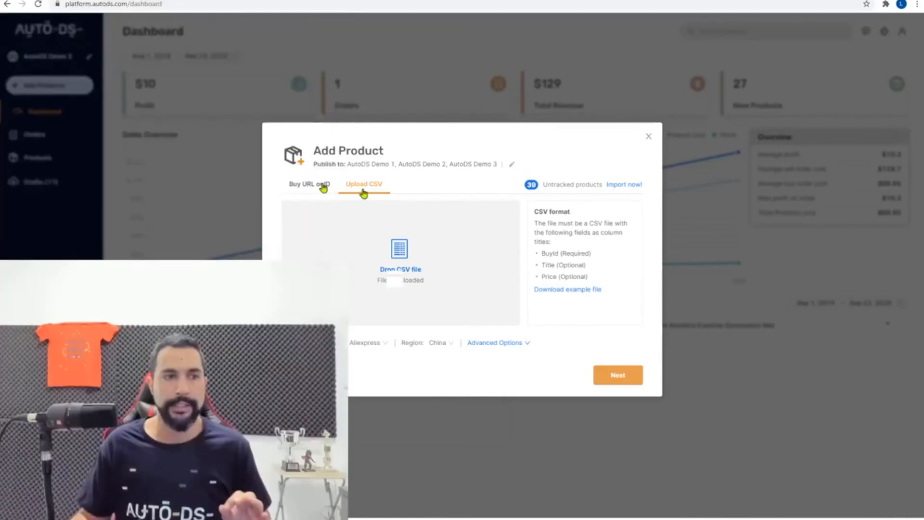
View the product URLs under the URL or ID tab and continue to the next import step
click(319, 179)
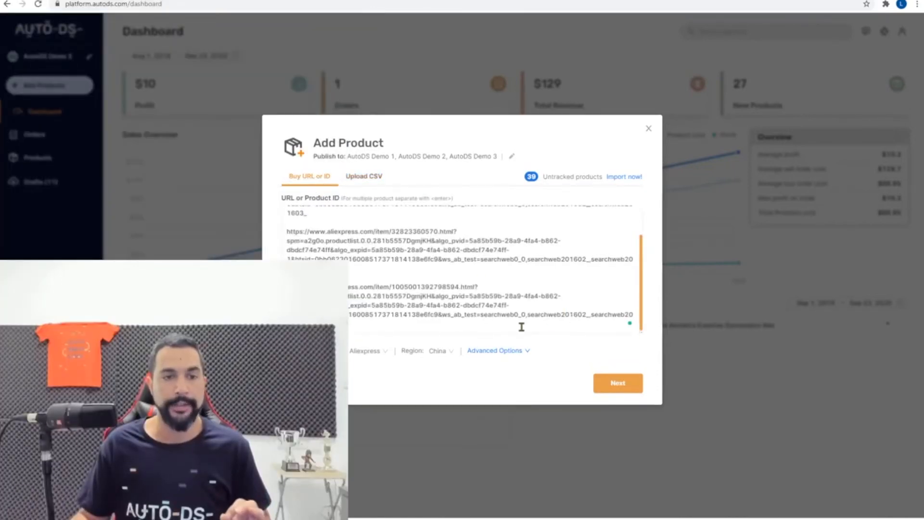
click(613, 385)
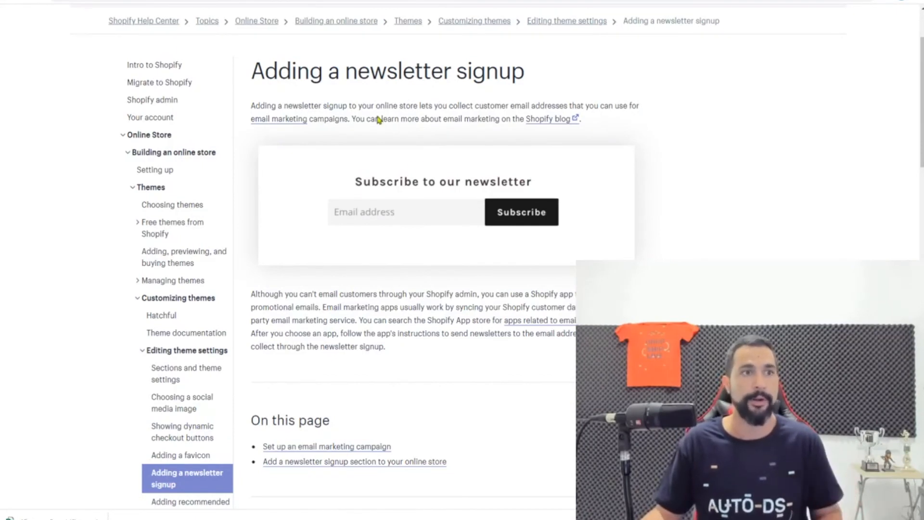
scroll(377, 117, up, 2)
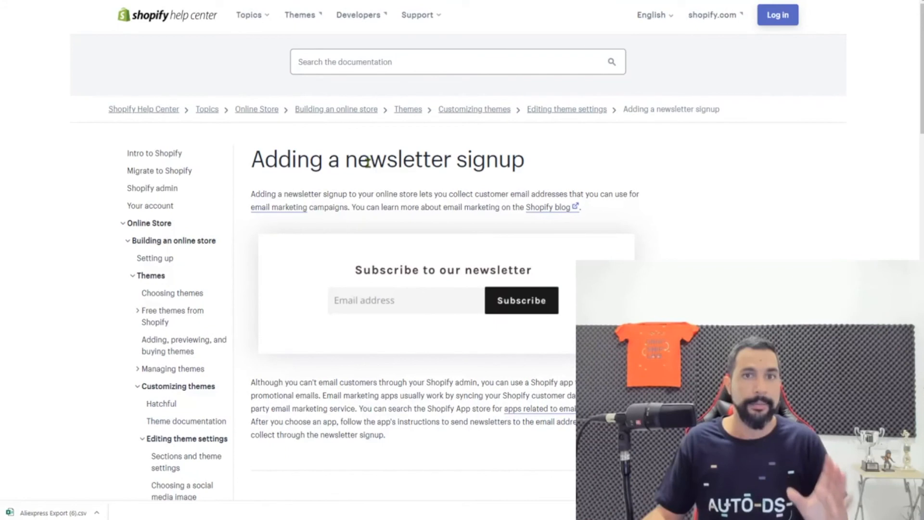
scroll(367, 166, down, 1)
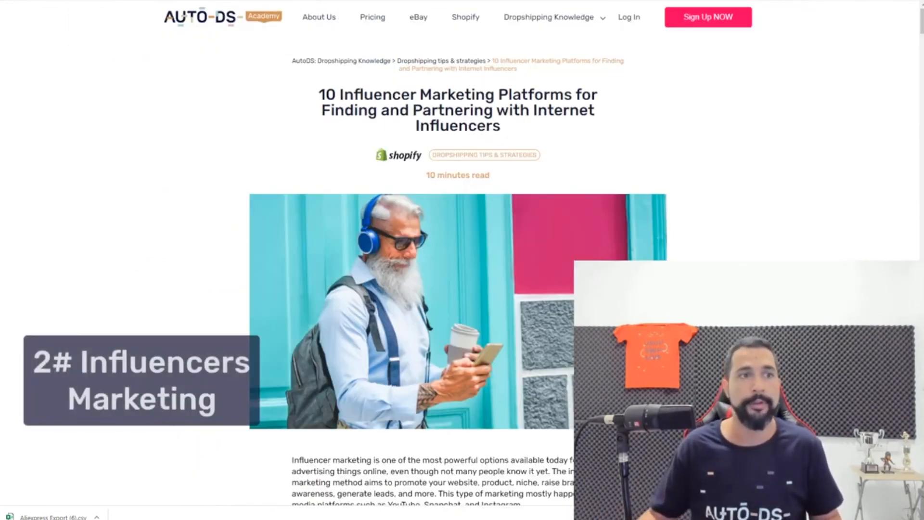
Read the AutoDS Academy influencer marketing platforms article, then bring up the Pinterest Business site
scroll(721, 133, down, 6)
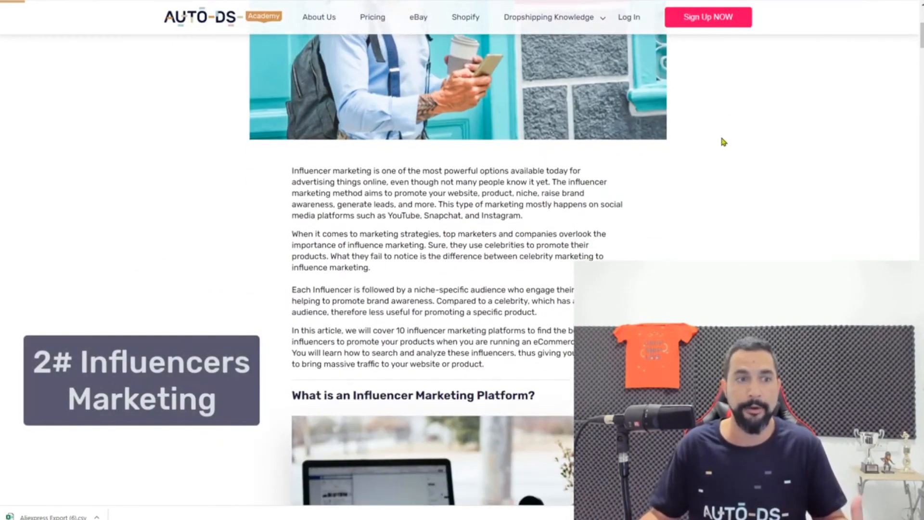
scroll(721, 140, down, 13)
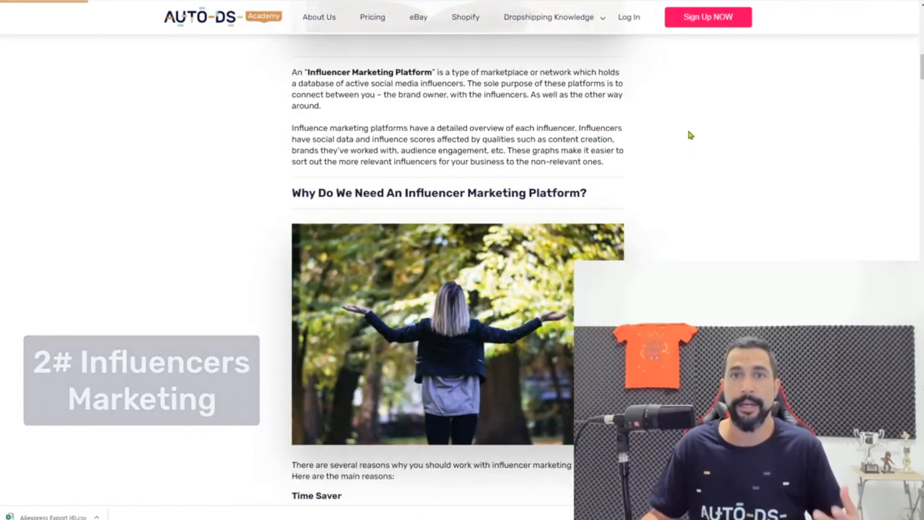
scroll(692, 135, down, 2)
scroll(681, 149, up, 9)
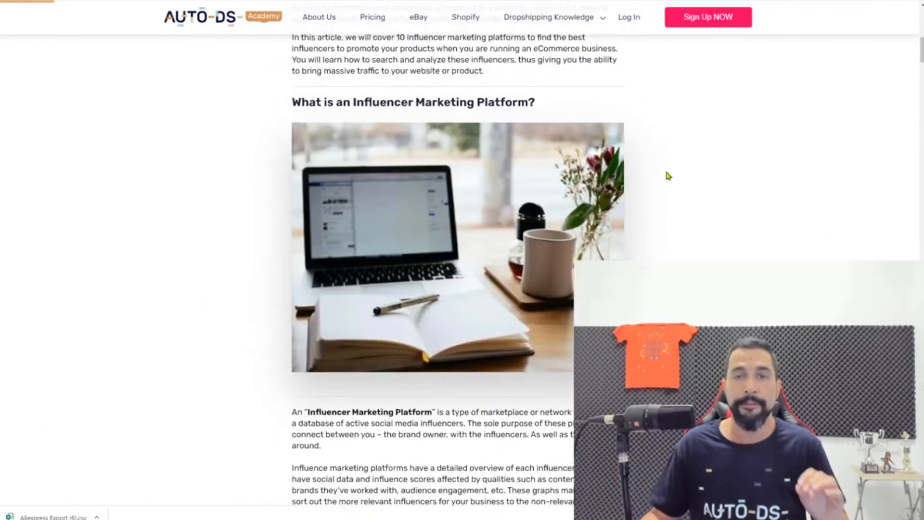
scroll(668, 176, up, 12)
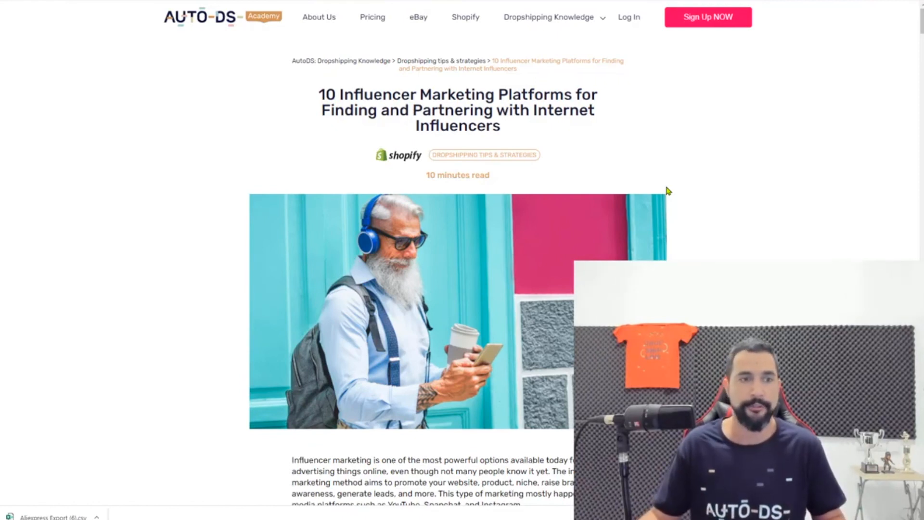
scroll(668, 191, down, 12)
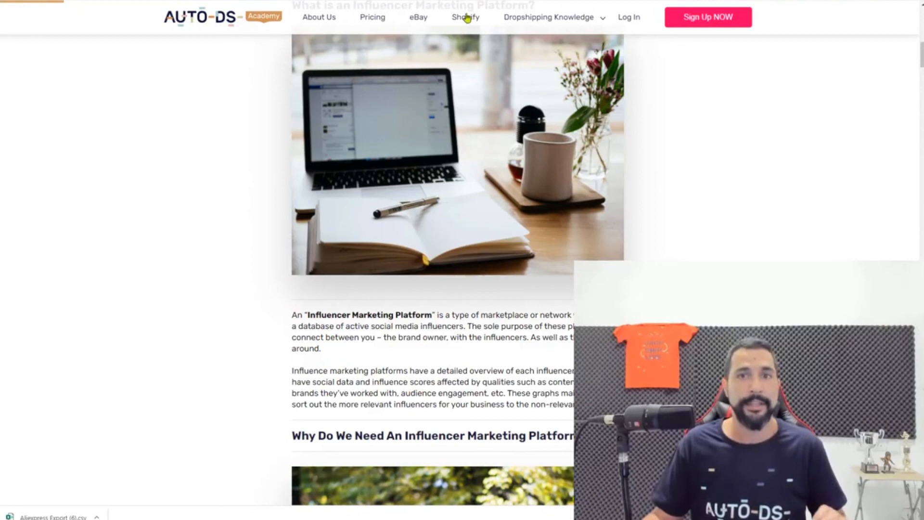
click(491, 0)
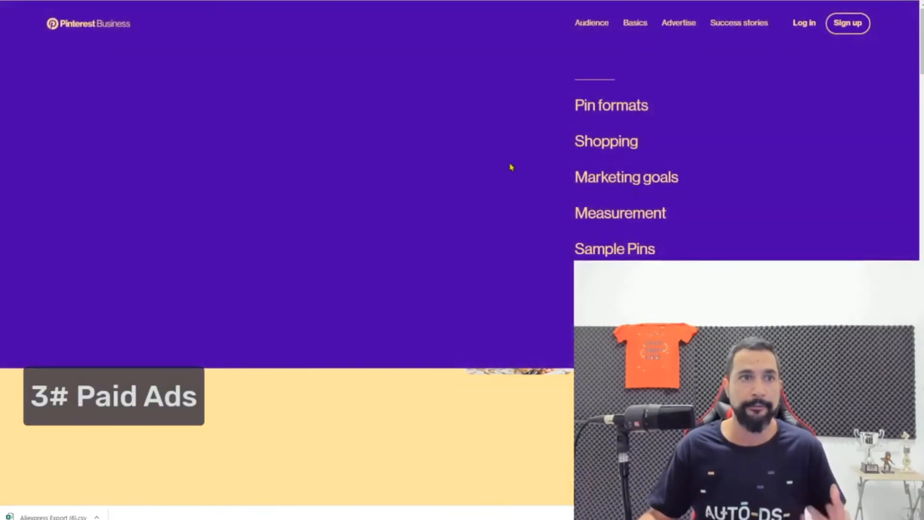
scroll(473, 201, down, 2)
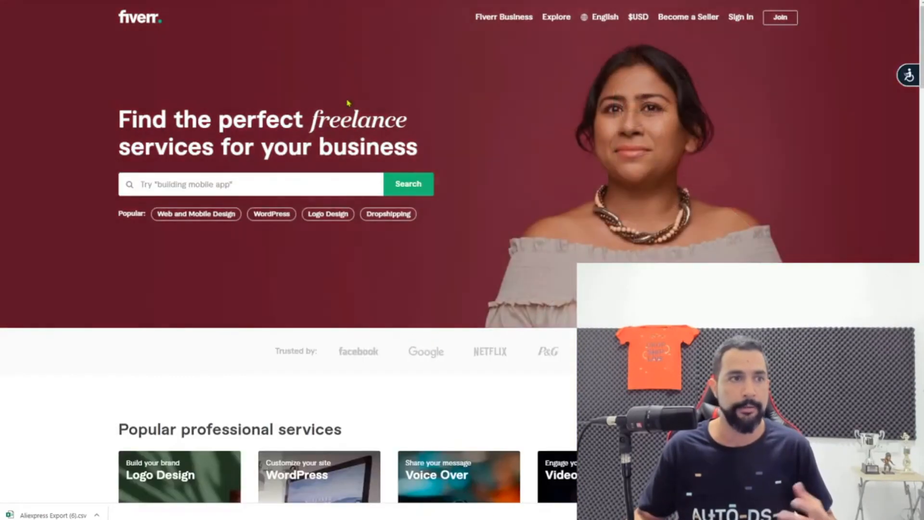
Search Fiverr for 'SEO' and browse the 21,823 gig results priced from $25 to $350
click(268, 189)
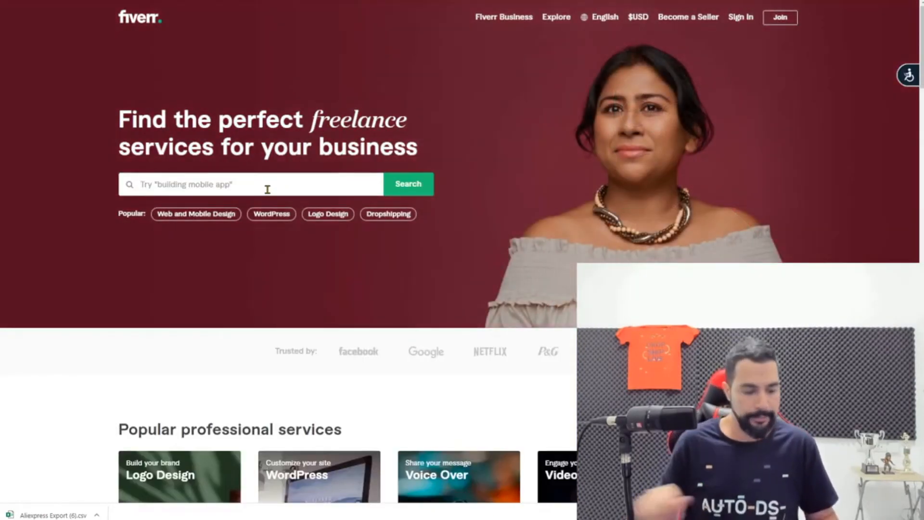
text(SEO)
key(Return)
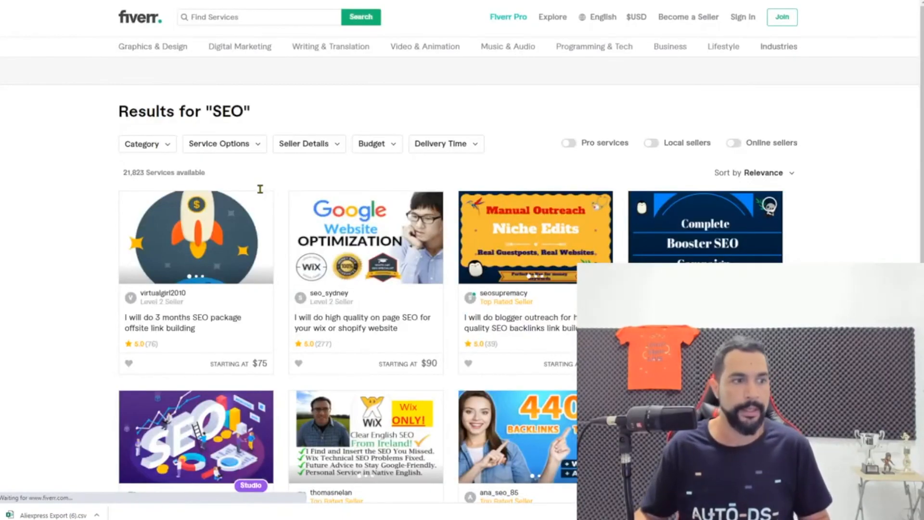
scroll(305, 204, down, 1)
scroll(306, 205, down, 1)
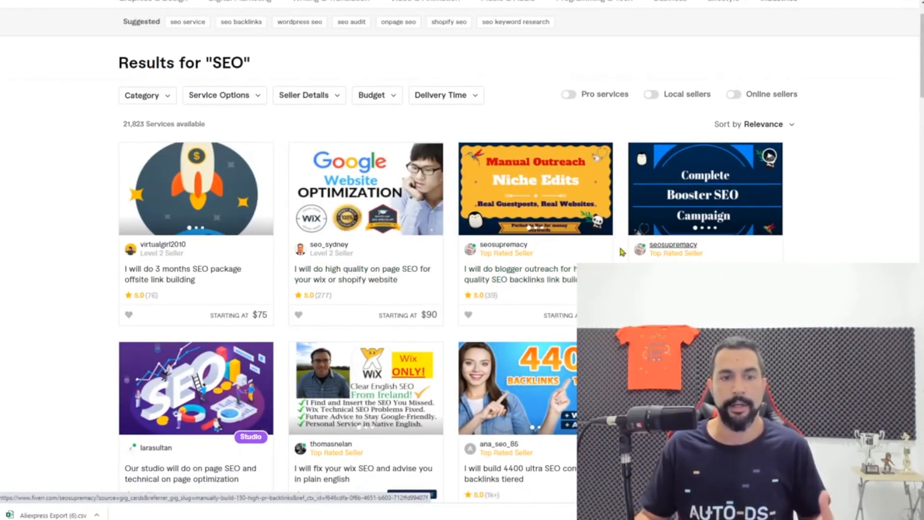
scroll(581, 227, down, 2)
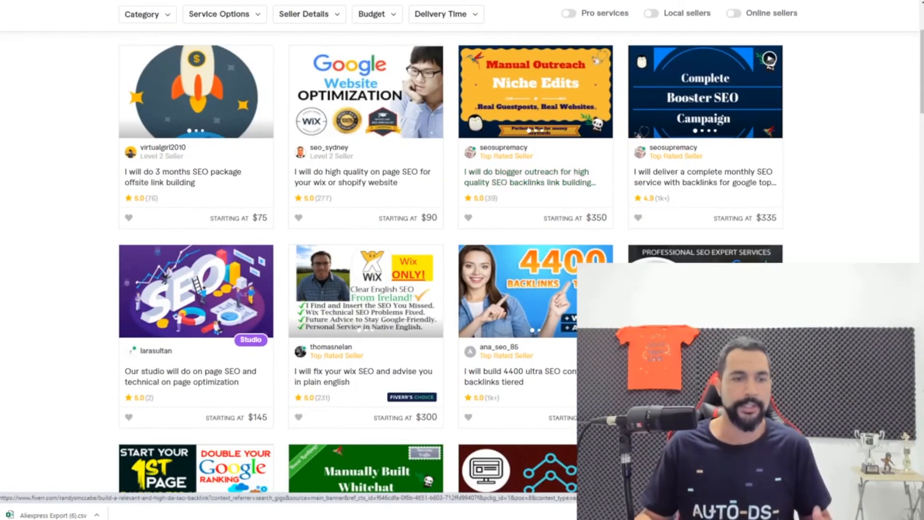
scroll(420, 265, down, 1)
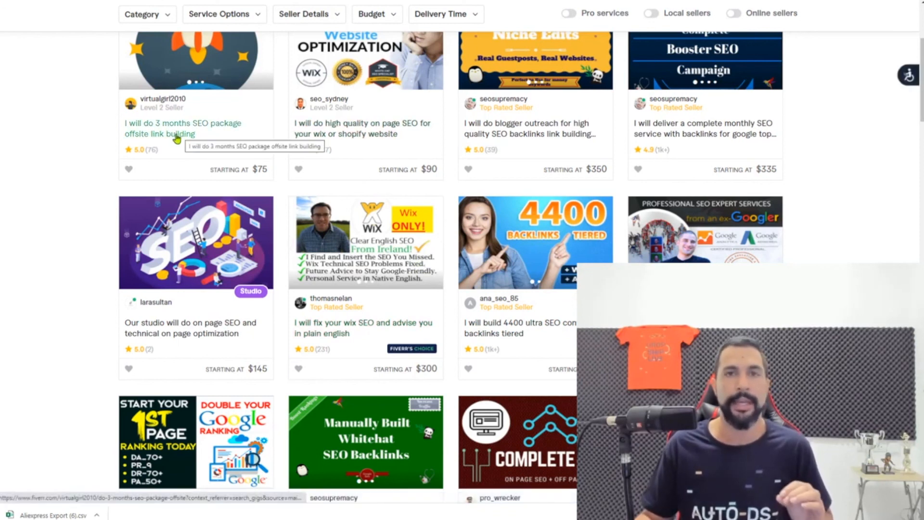
scroll(438, 300, down, 4)
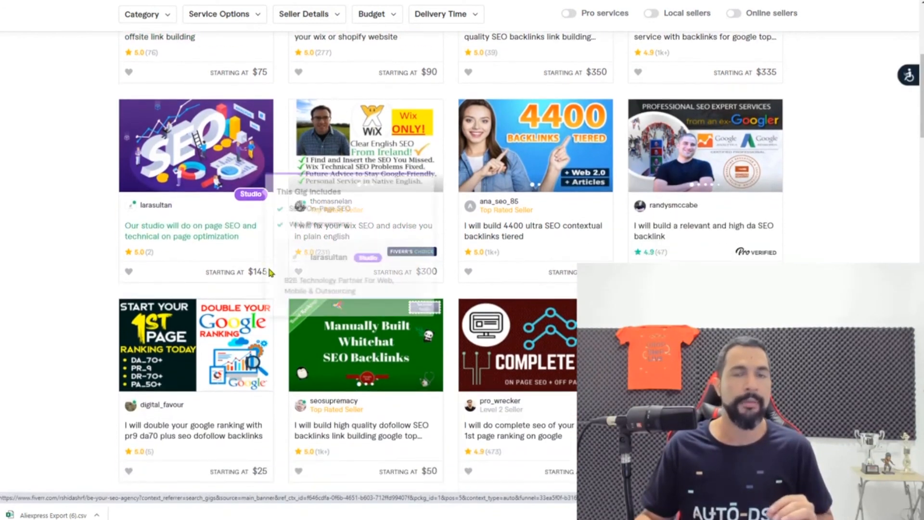